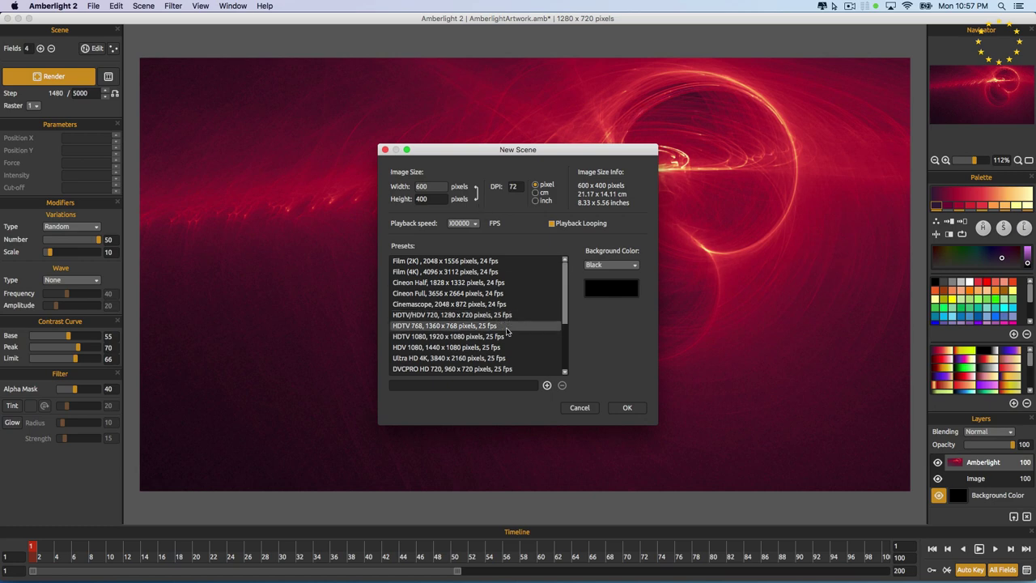
# Step: Create a new 600 x 400 pixel scene with a playback speed of 25 FPS and a black background
pyautogui.scroll(-3, 506, 328)
pyautogui.scroll(3, 528, 322)
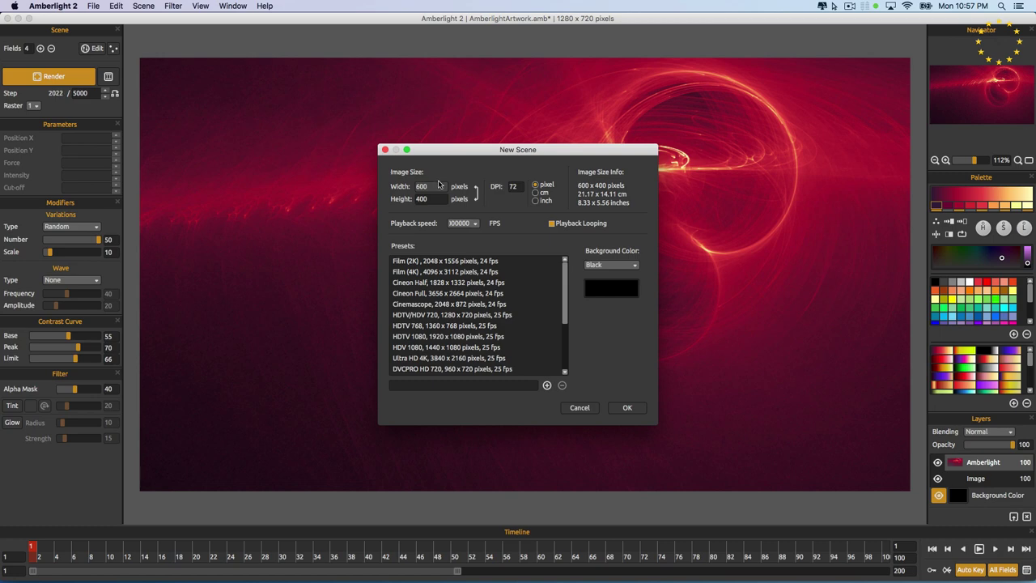
pyautogui.doubleClick(459, 223)
pyautogui.click(461, 223)
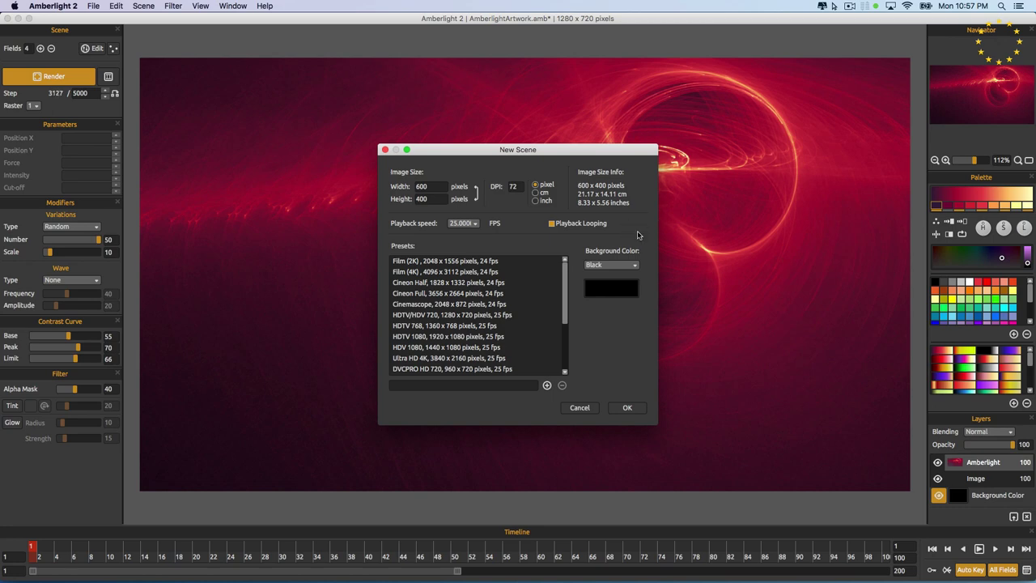
pyautogui.click(607, 265)
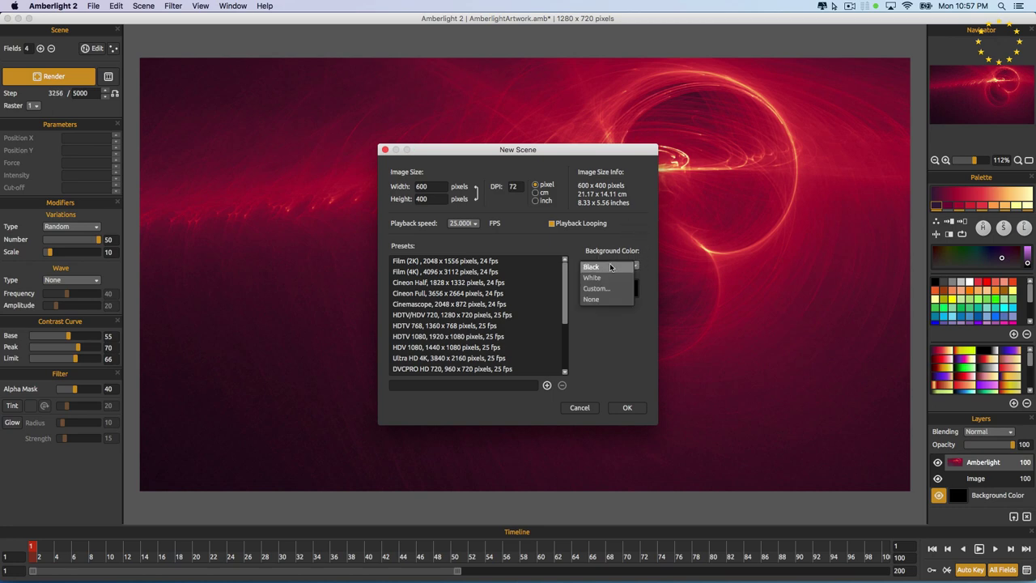
pyautogui.click(622, 346)
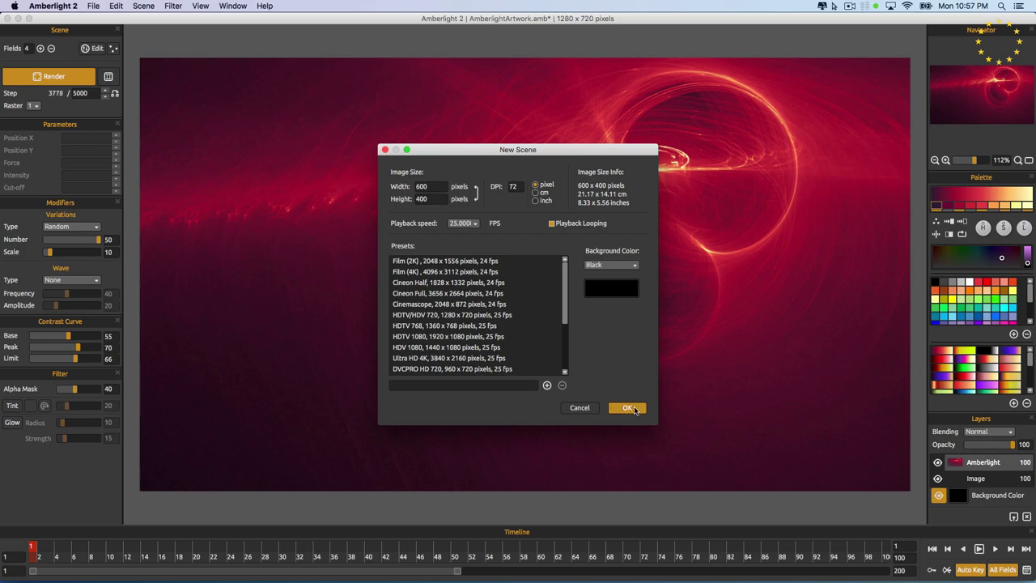
pyautogui.click(625, 407)
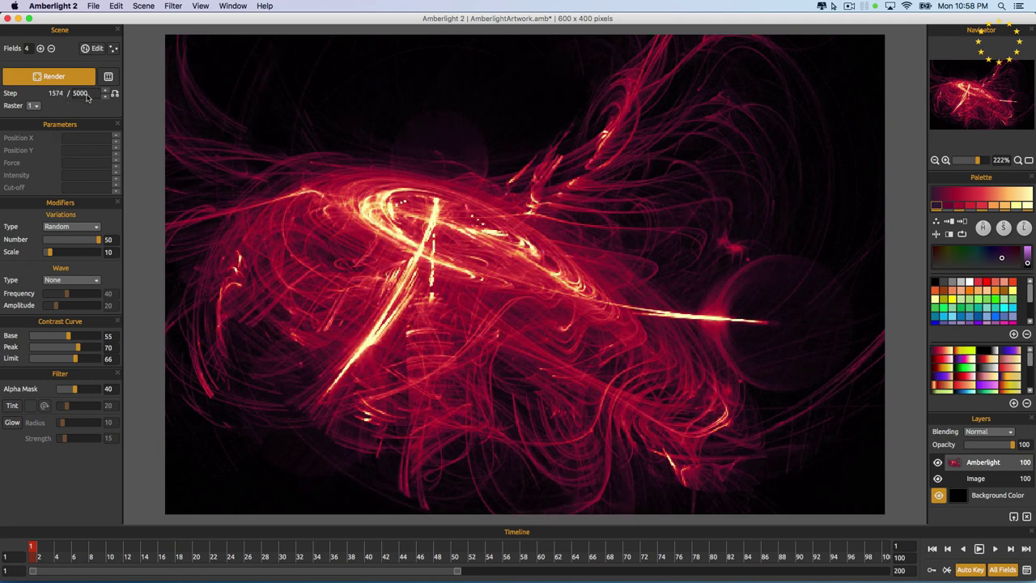
# Step: Limit the scene's rendering to 1000 steps
pyautogui.doubleClick(81, 93)
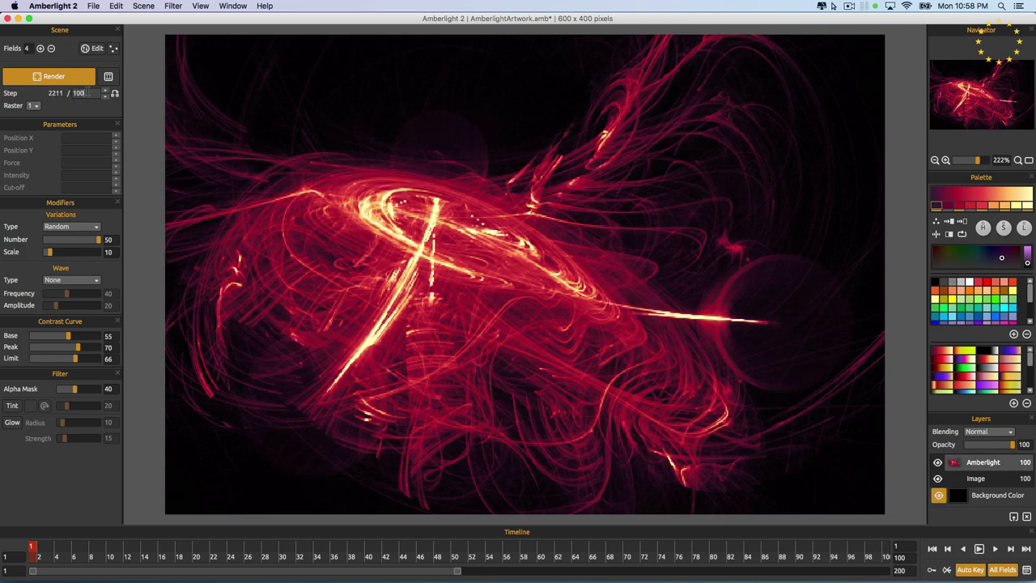
pyautogui.write('1000')
pyautogui.press('Return')
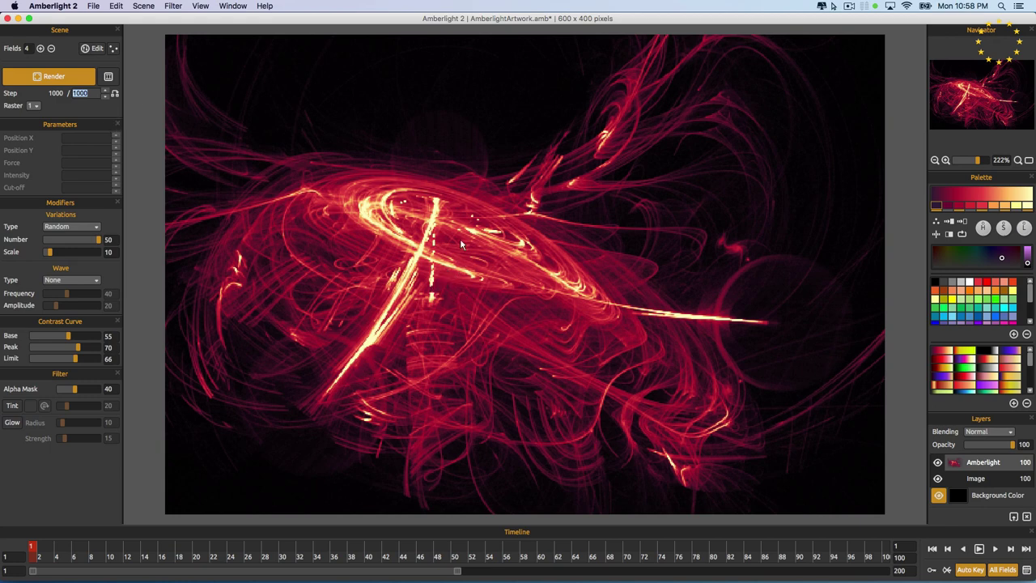
# Step: Turn on field editing and reduce the scene to a single field
pyautogui.press('super+e')
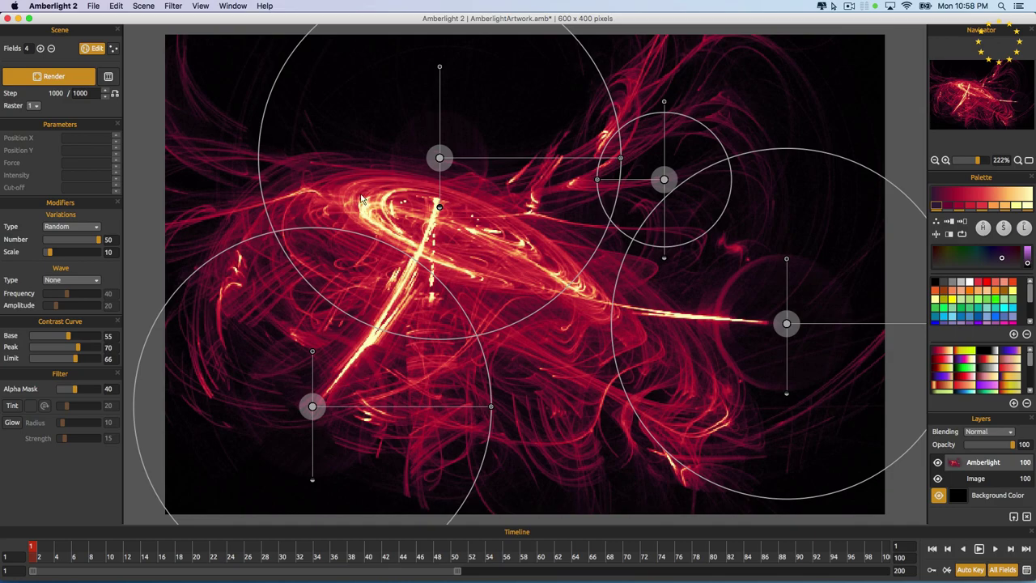
pyautogui.click(51, 48)
pyautogui.click(51, 49)
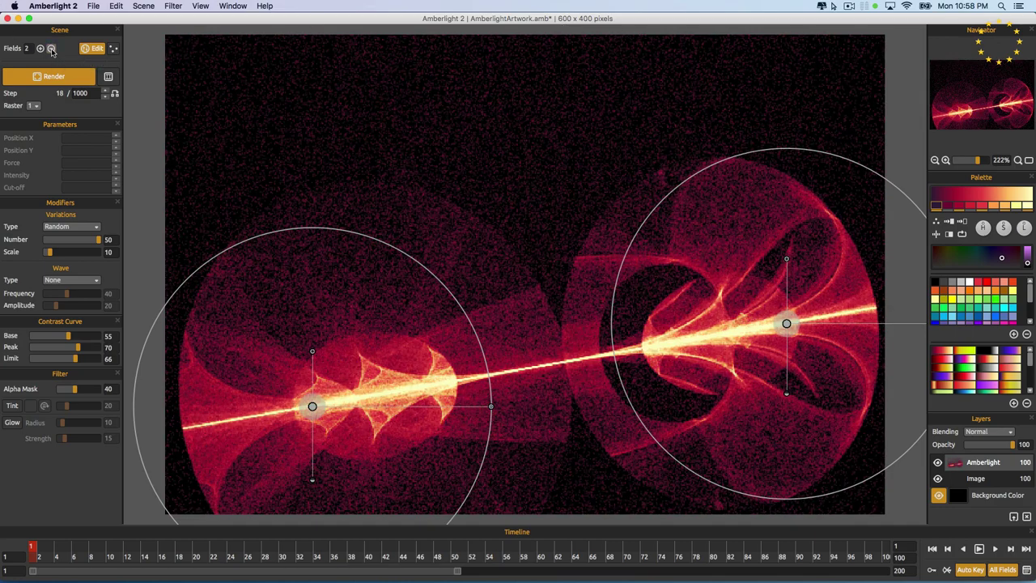
pyautogui.click(51, 48)
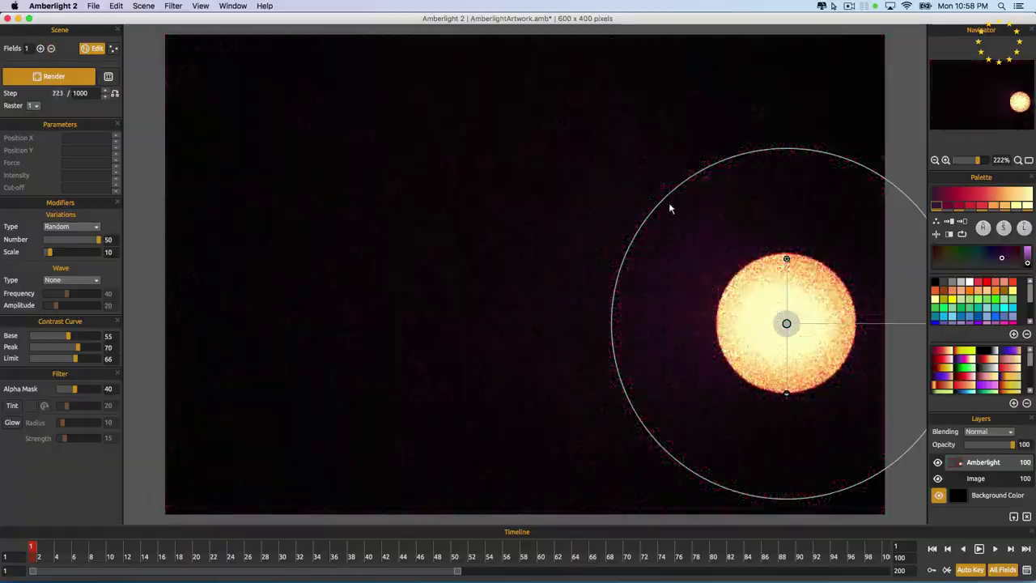
# Step: Move the field to the canvas center at about 304, 201, and enlarge its Force to about 157, Intensity to about 133 and Cut-off to about 141
pyautogui.moveTo(787, 327); pyautogui.dragTo(530, 276)
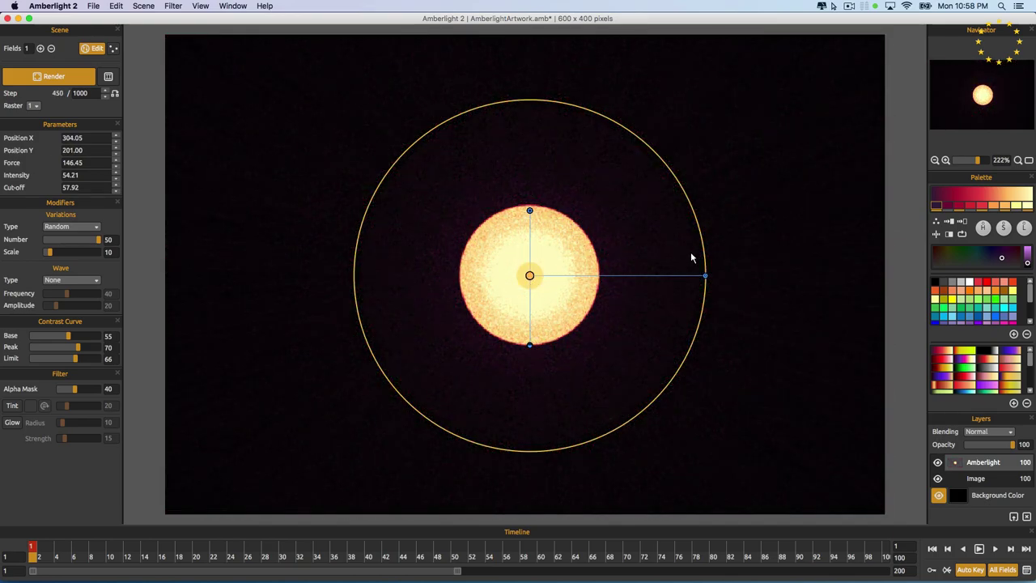
pyautogui.moveTo(706, 279)
pyautogui.mouseDown()
pyautogui.moveTo(585, 277)
pyautogui.moveTo(718, 276)
pyautogui.mouseUp()
pyautogui.moveTo(529, 341); pyautogui.dragTo(532, 352)
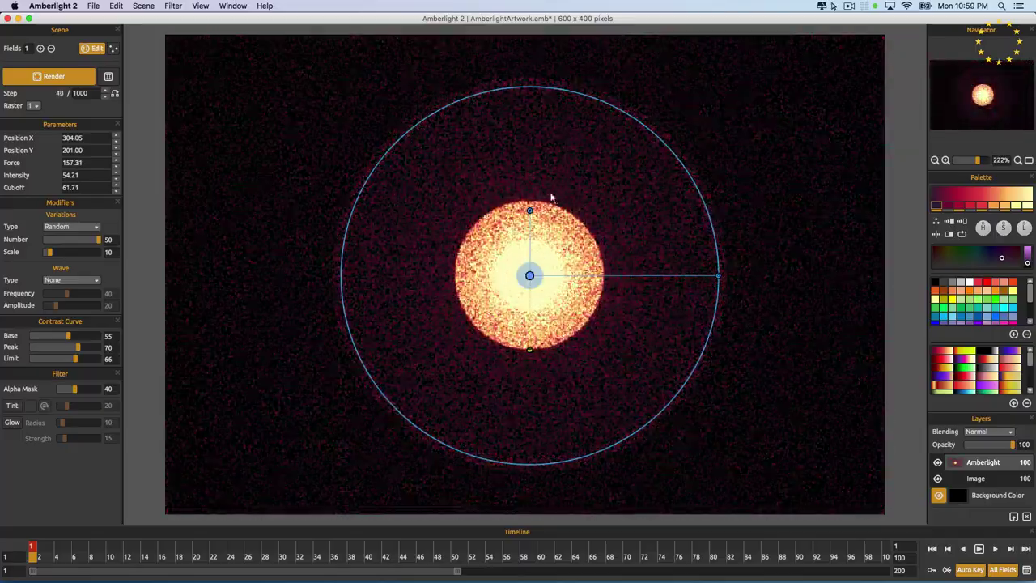
pyautogui.moveTo(530, 210); pyautogui.dragTo(533, 120)
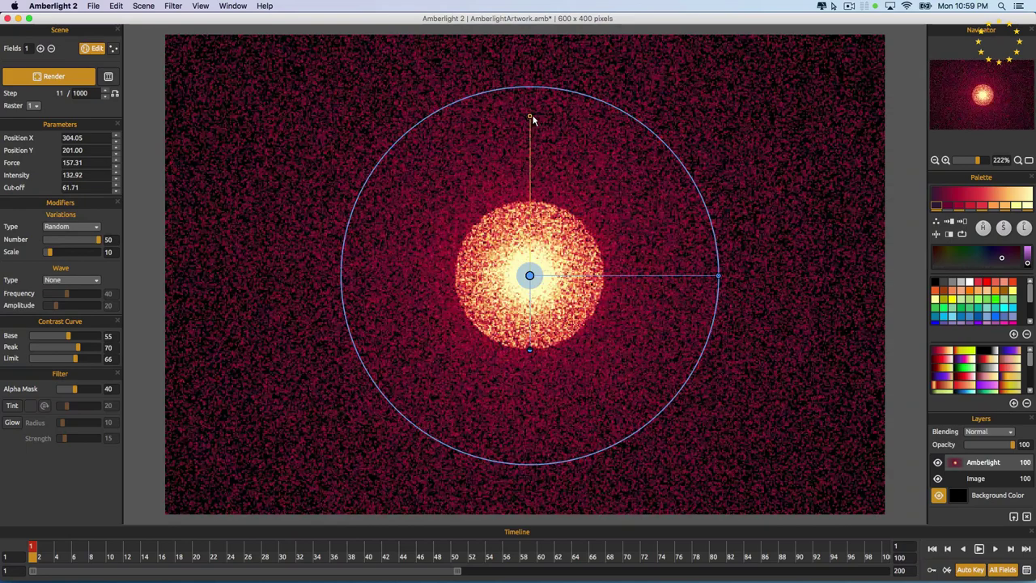
pyautogui.moveTo(530, 352); pyautogui.dragTo(533, 447)
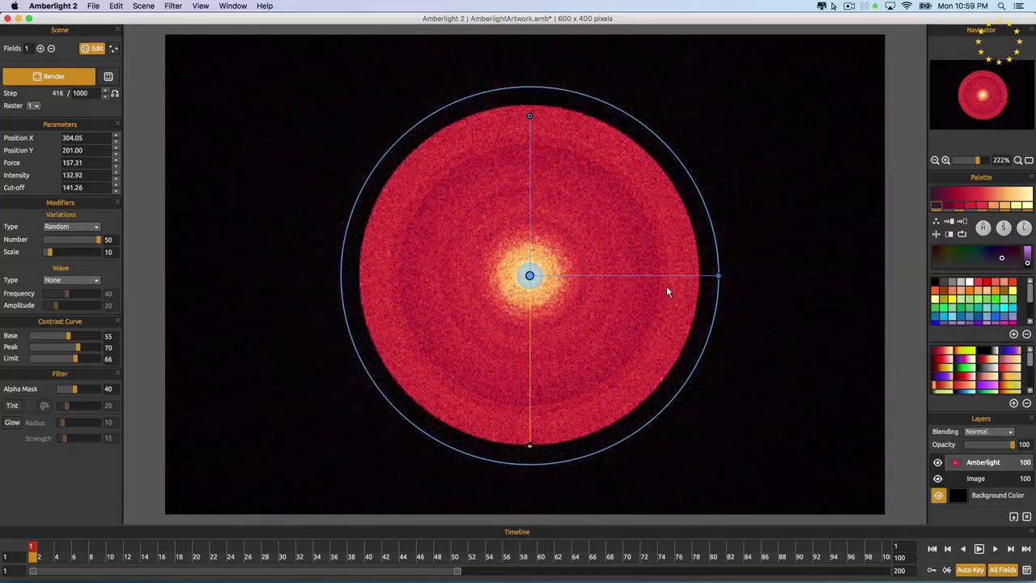
# Step: Reshape the centered field to a Force of about 132, a Cut-off of about 44 and an Intensity of about 83
pyautogui.moveTo(719, 276); pyautogui.dragTo(688, 276)
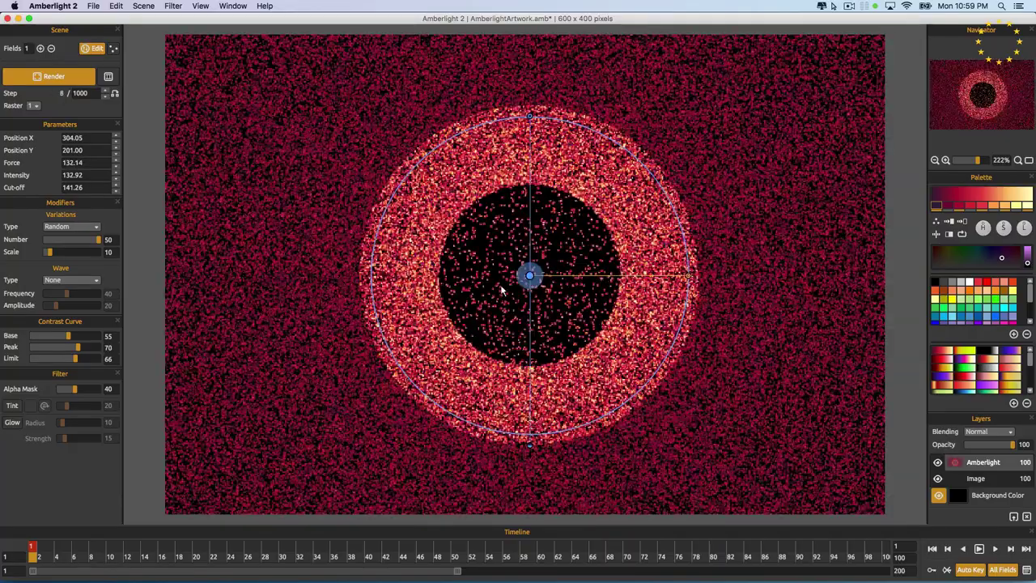
pyautogui.moveTo(537, 446); pyautogui.dragTo(550, 331)
pyautogui.moveTo(530, 120); pyautogui.dragTo(523, 203)
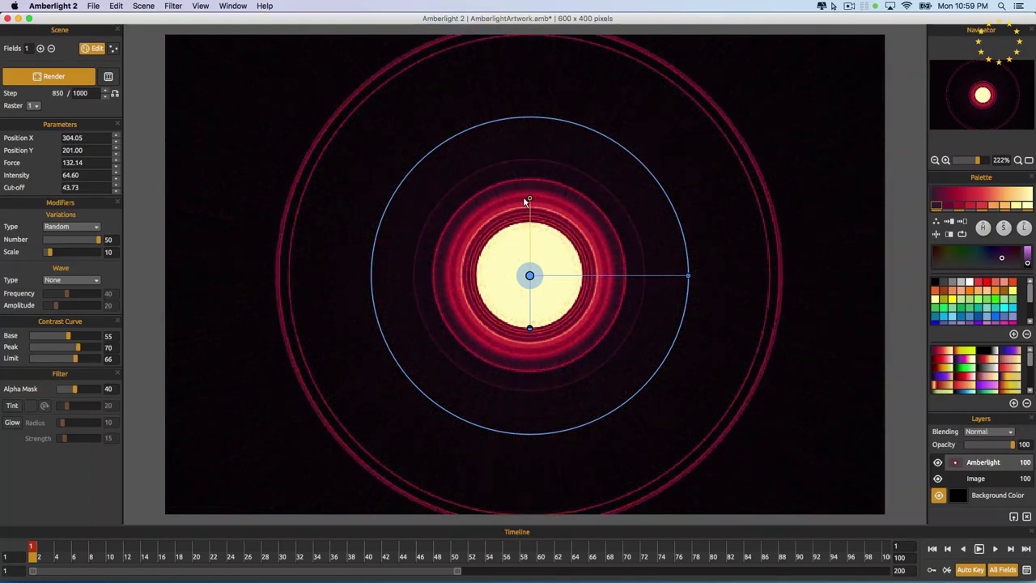
pyautogui.moveTo(528, 201); pyautogui.dragTo(528, 223)
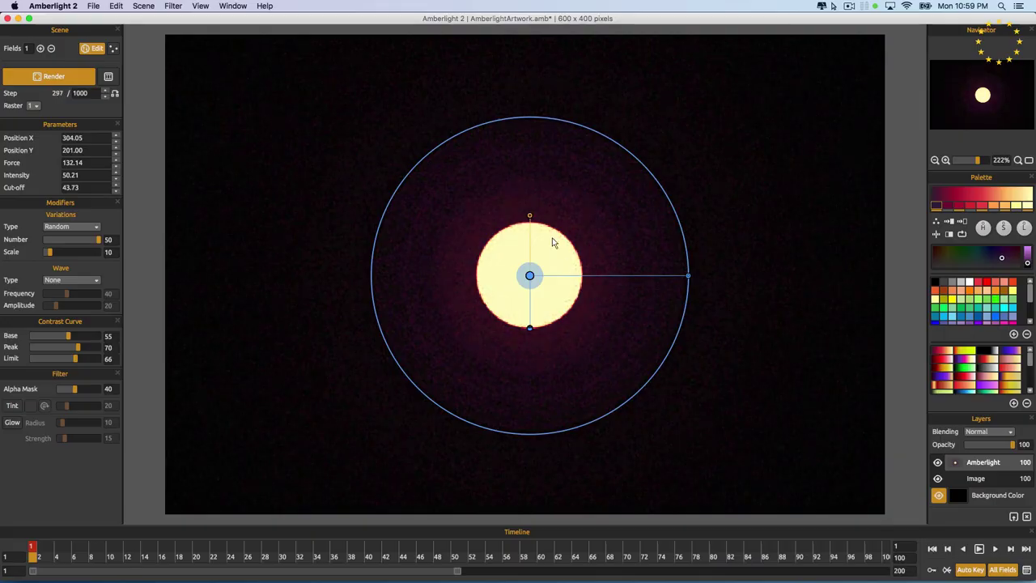
pyautogui.moveTo(530, 219); pyautogui.dragTo(530, 175)
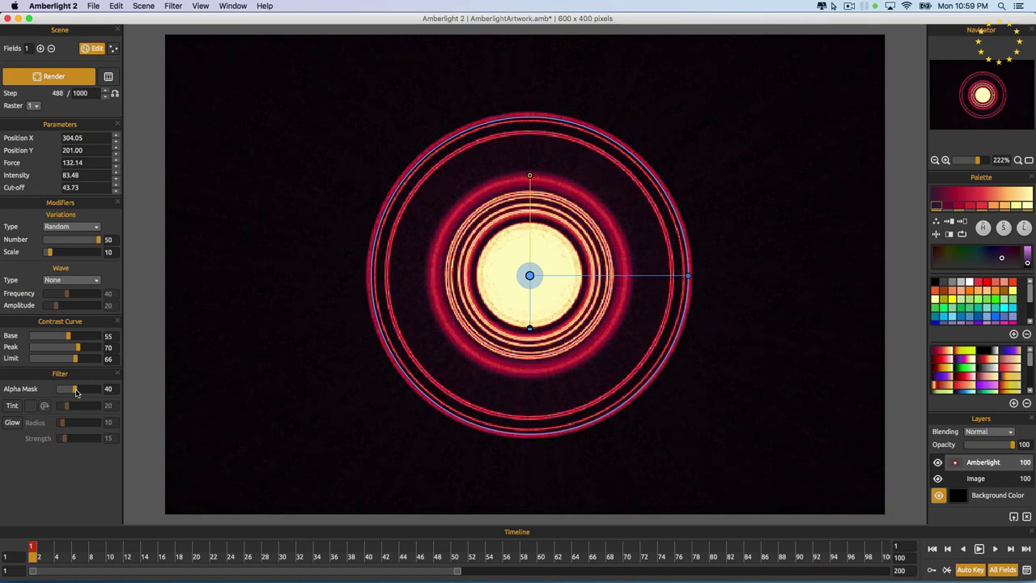
# Step: Compare low and full Alpha Mask strengths on the rings and settle on 17
pyautogui.moveTo(73, 392); pyautogui.dragTo(63, 393)
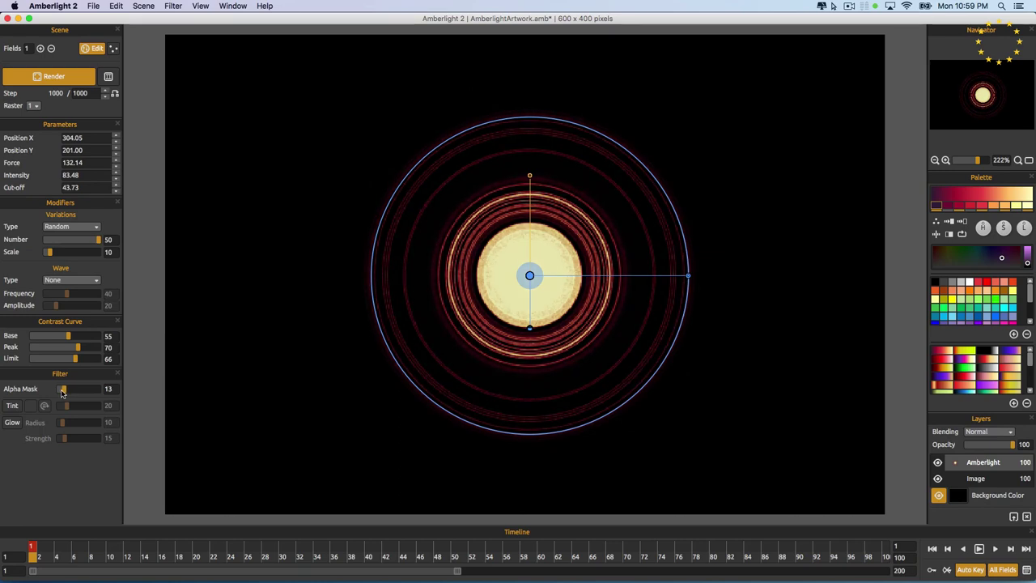
pyautogui.moveTo(64, 393); pyautogui.dragTo(116, 388)
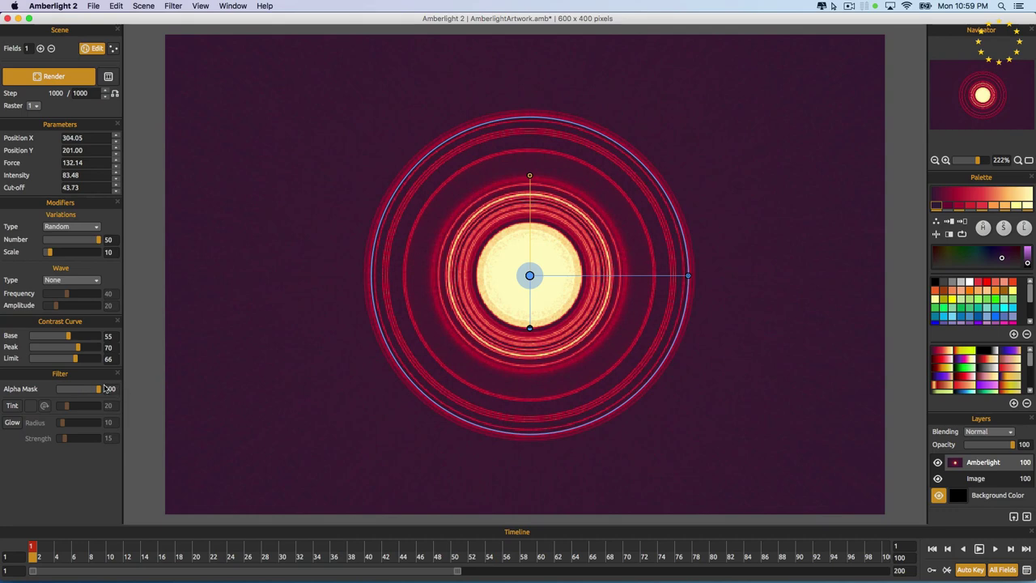
pyautogui.moveTo(96, 390); pyautogui.dragTo(64, 391)
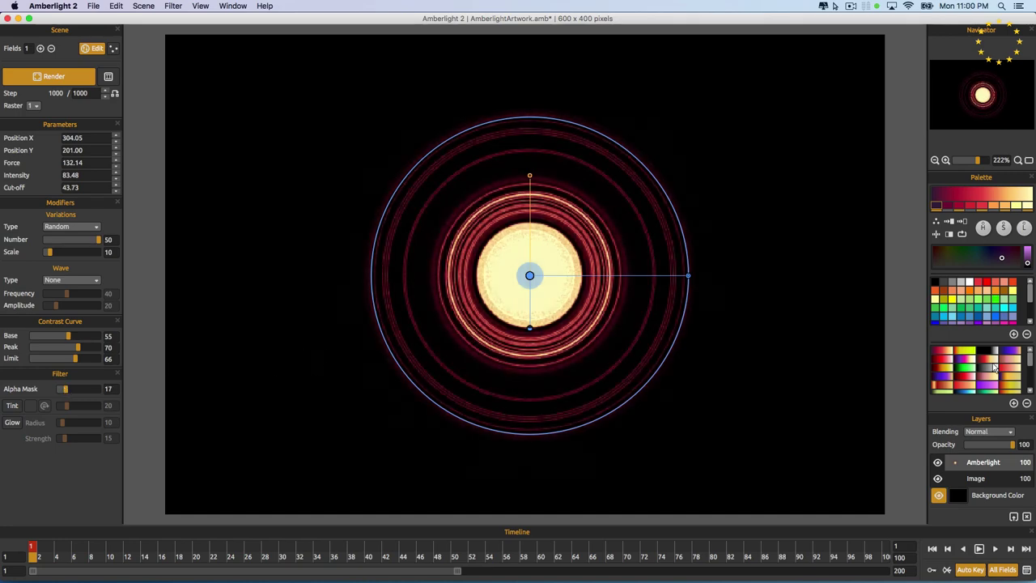
# Step: Try out various gradient presets on the artwork and apply the red-to-cream gradient
pyautogui.click(988, 365)
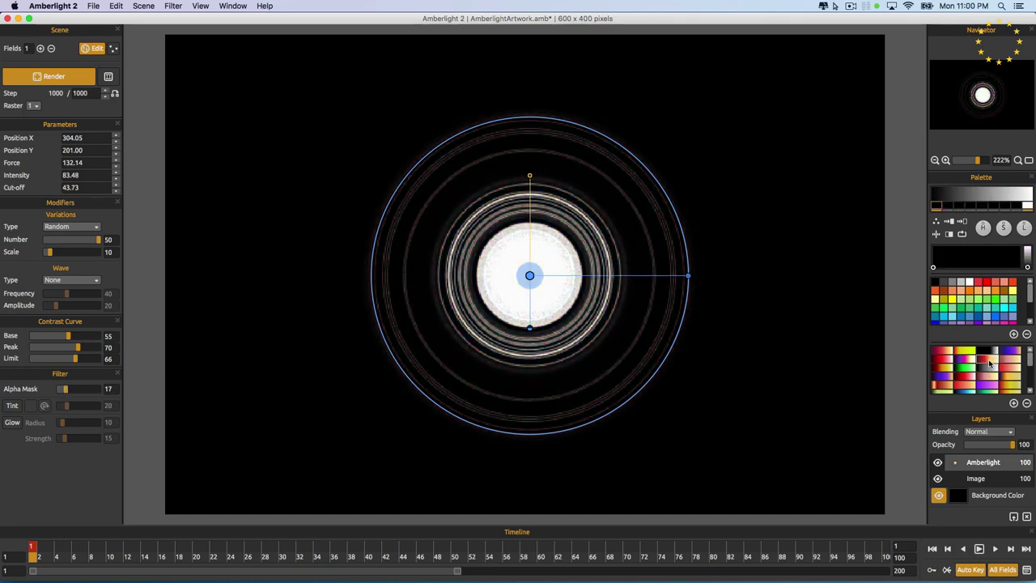
pyautogui.click(1005, 364)
pyautogui.click(989, 366)
pyautogui.click(1011, 368)
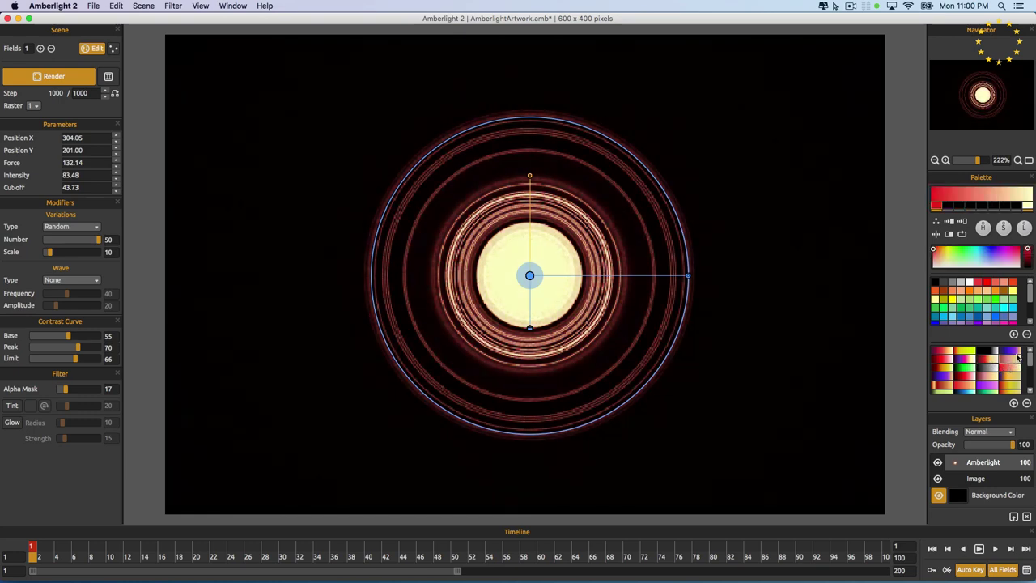
pyautogui.click(1018, 357)
pyautogui.scroll(-2, 1018, 364)
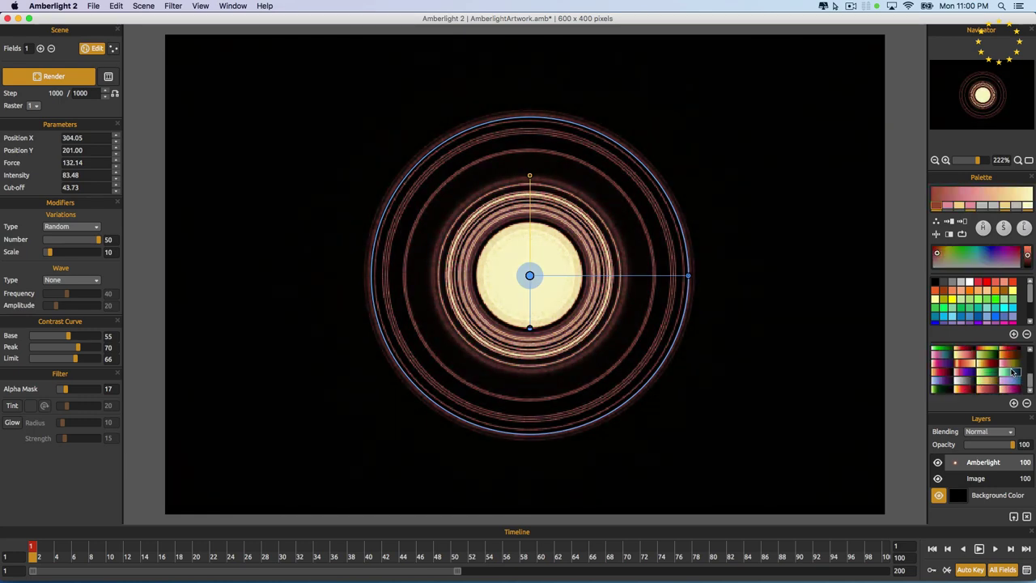
pyautogui.click(991, 373)
pyautogui.click(975, 377)
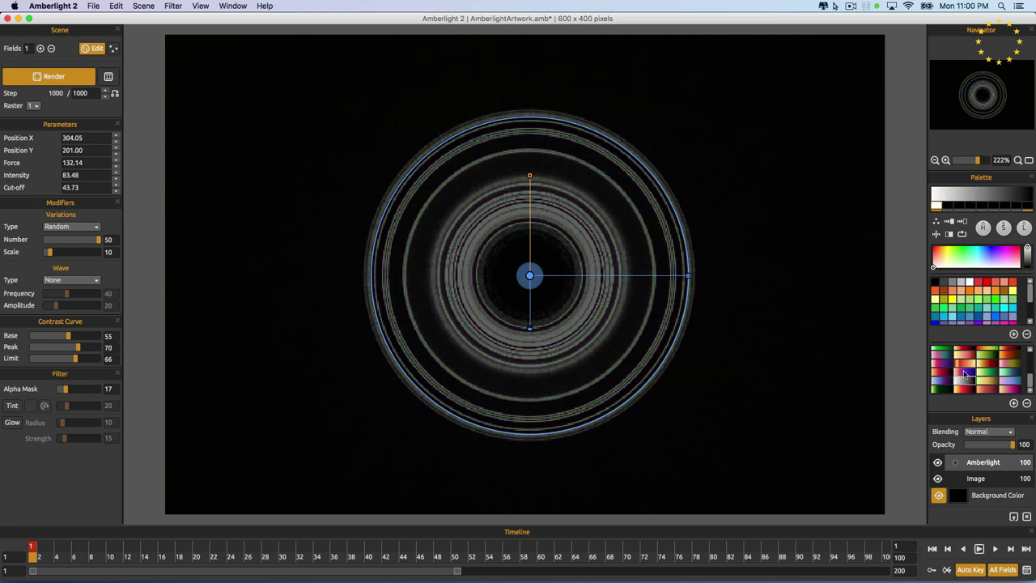
pyautogui.click(965, 374)
pyautogui.click(943, 374)
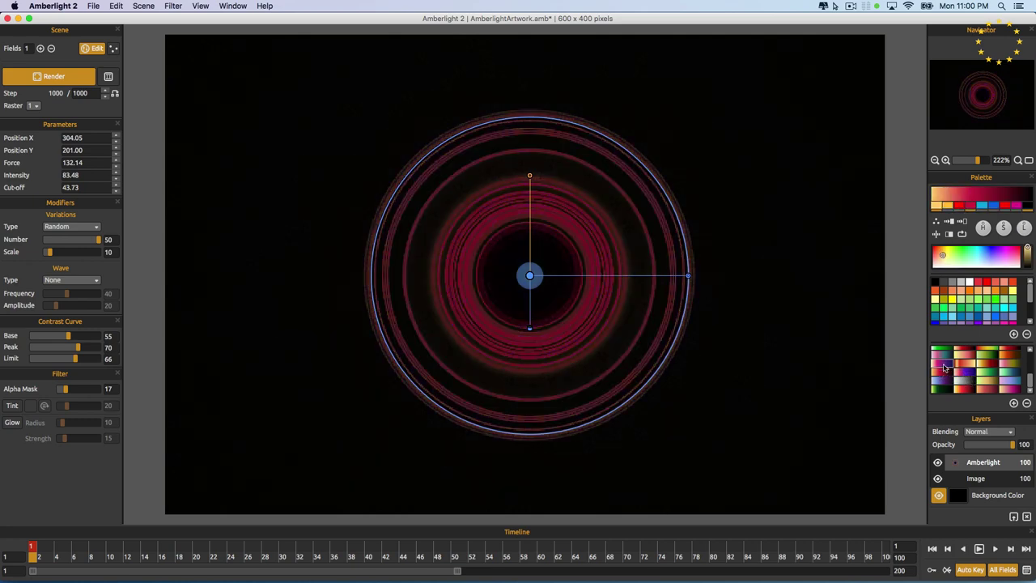
pyautogui.click(939, 365)
pyautogui.click(968, 382)
pyautogui.click(990, 380)
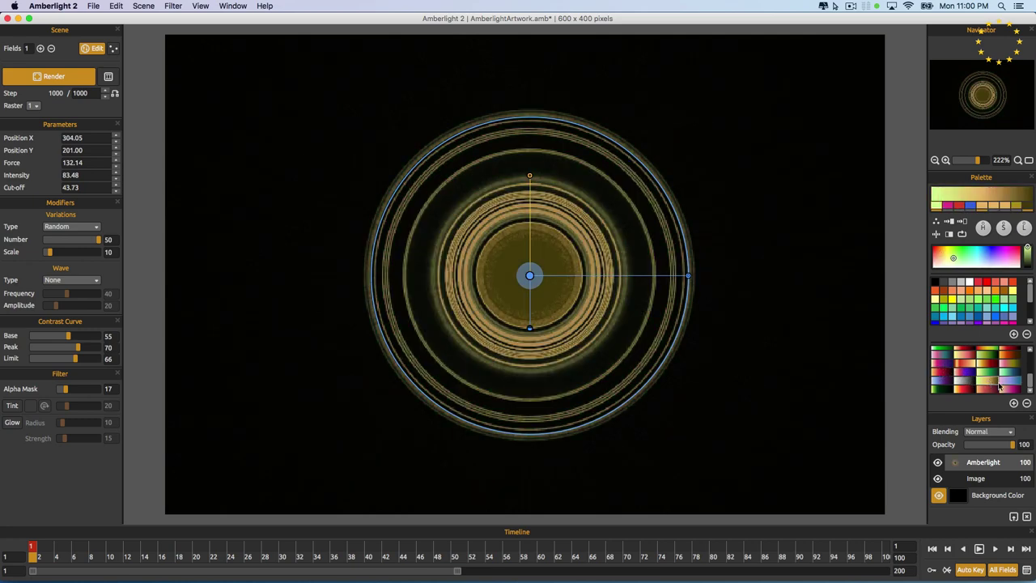
pyautogui.click(1004, 387)
pyautogui.click(998, 391)
pyautogui.click(1011, 390)
pyautogui.scroll(5, 1013, 384)
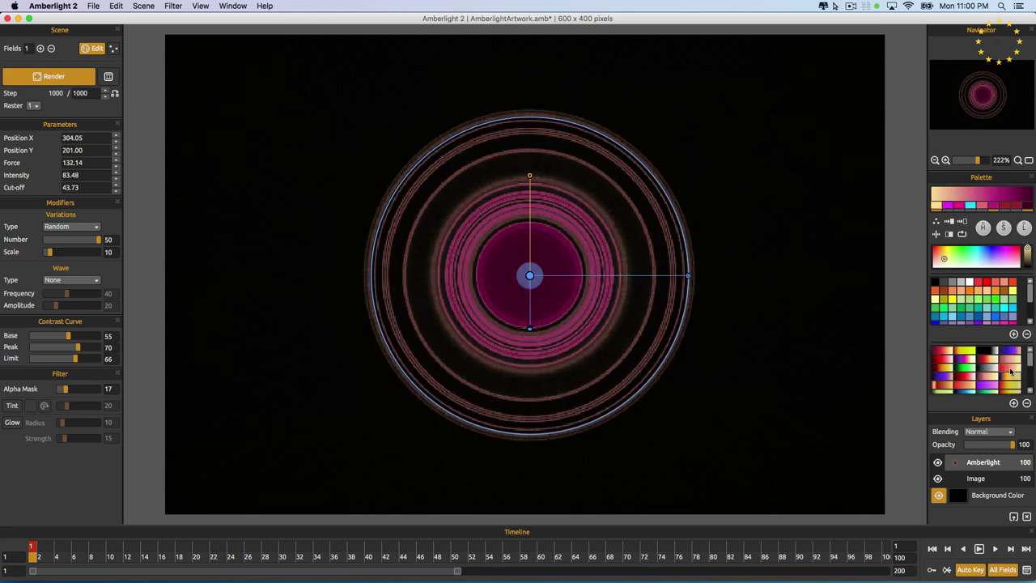
pyautogui.click(1010, 368)
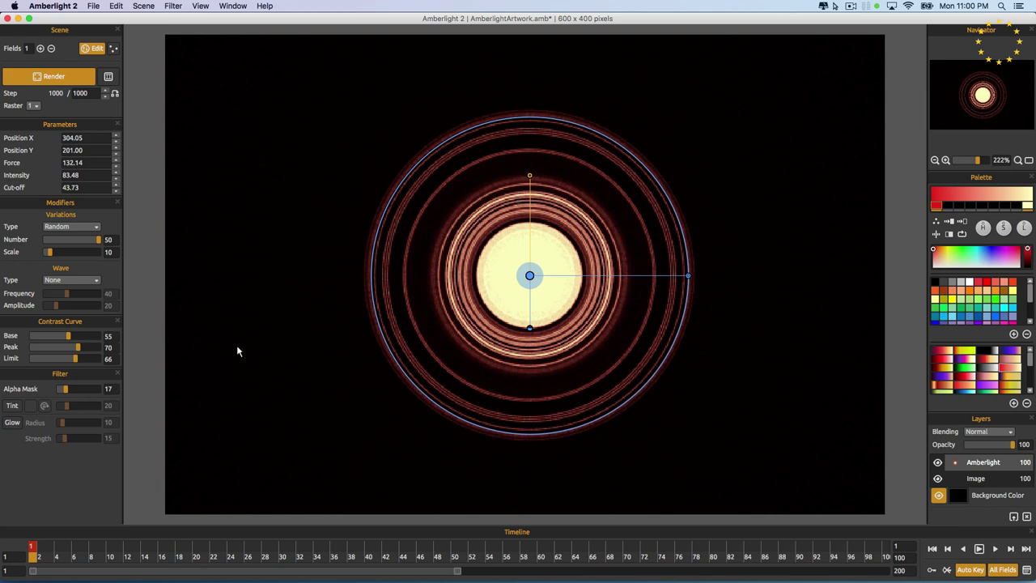
# Step: Apply a Square wave modifier with Frequency 86 and Amplitude 50, and set the Alpha Mask to 20
pyautogui.click(69, 281)
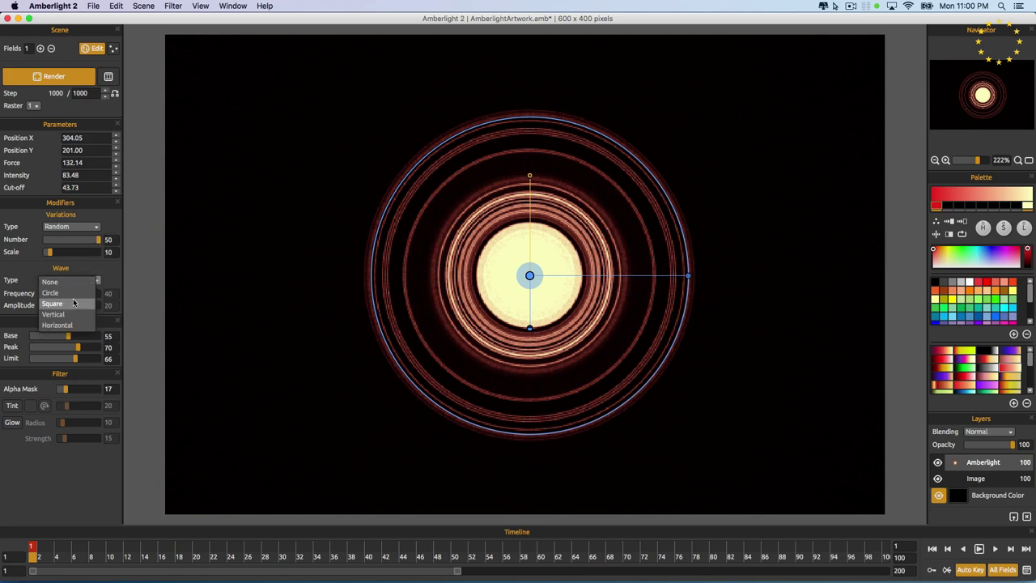
pyautogui.click(73, 299)
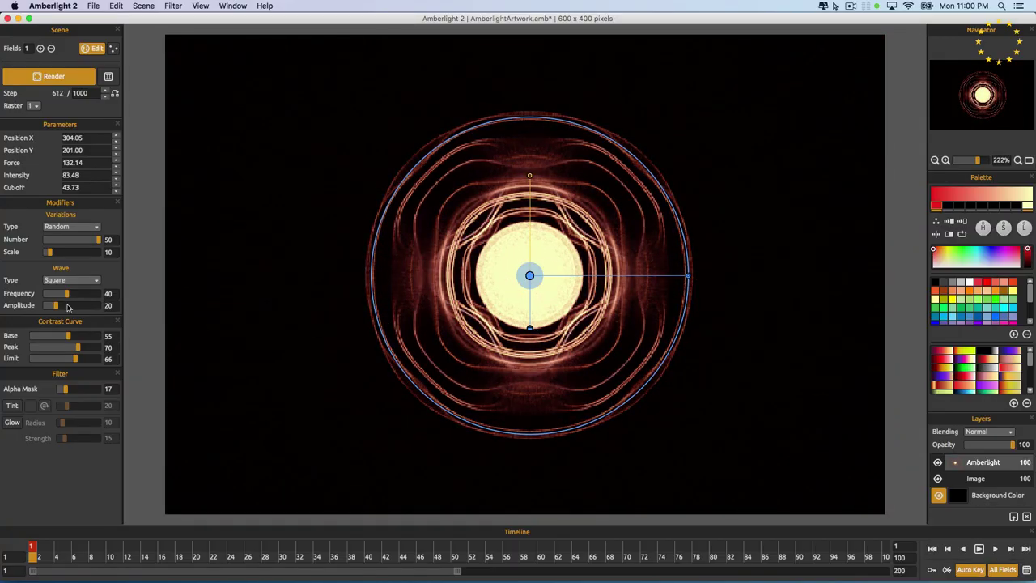
pyautogui.moveTo(55, 306); pyautogui.dragTo(71, 306)
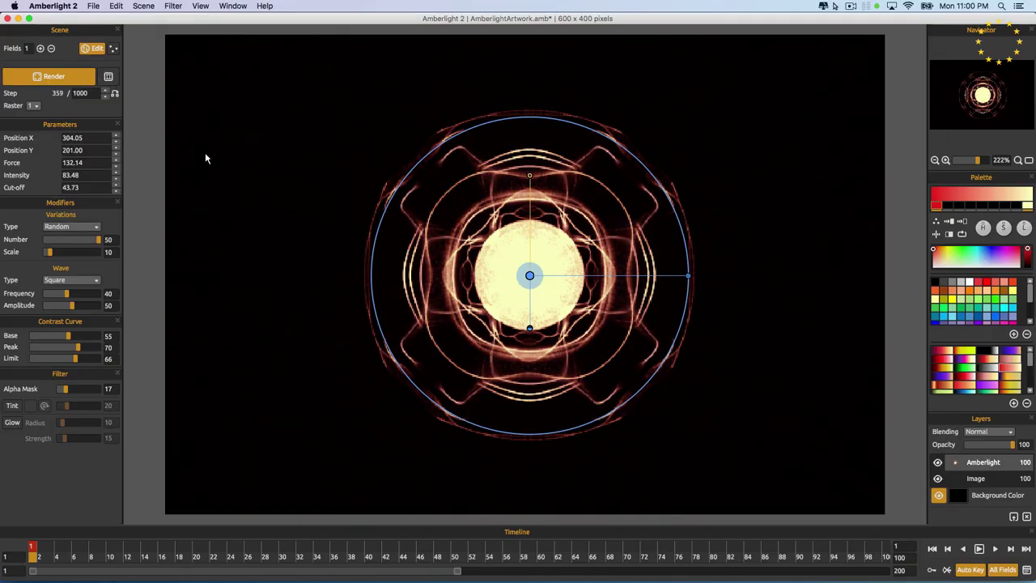
pyautogui.moveTo(68, 296); pyautogui.dragTo(58, 295)
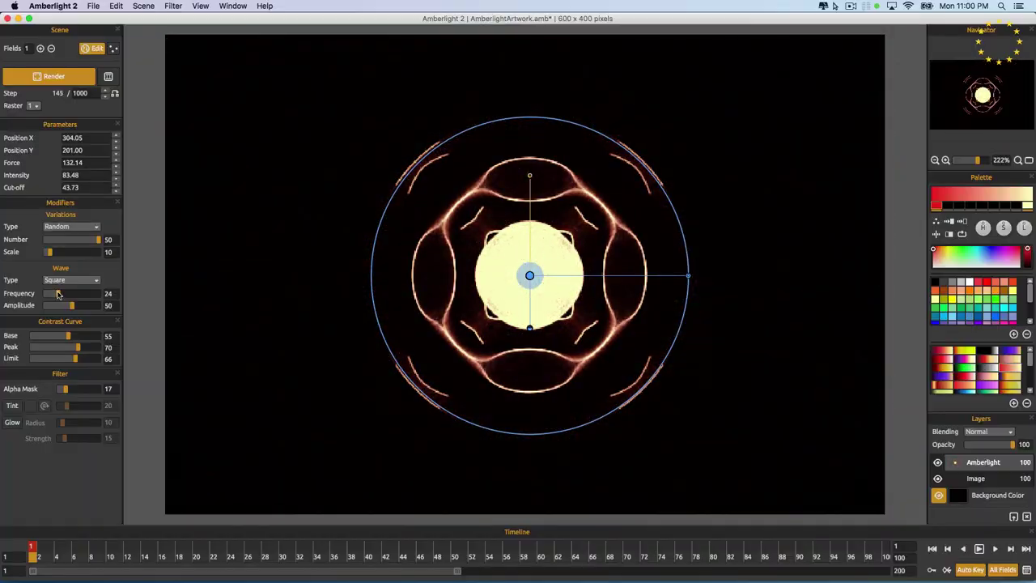
pyautogui.moveTo(57, 294); pyautogui.dragTo(91, 294)
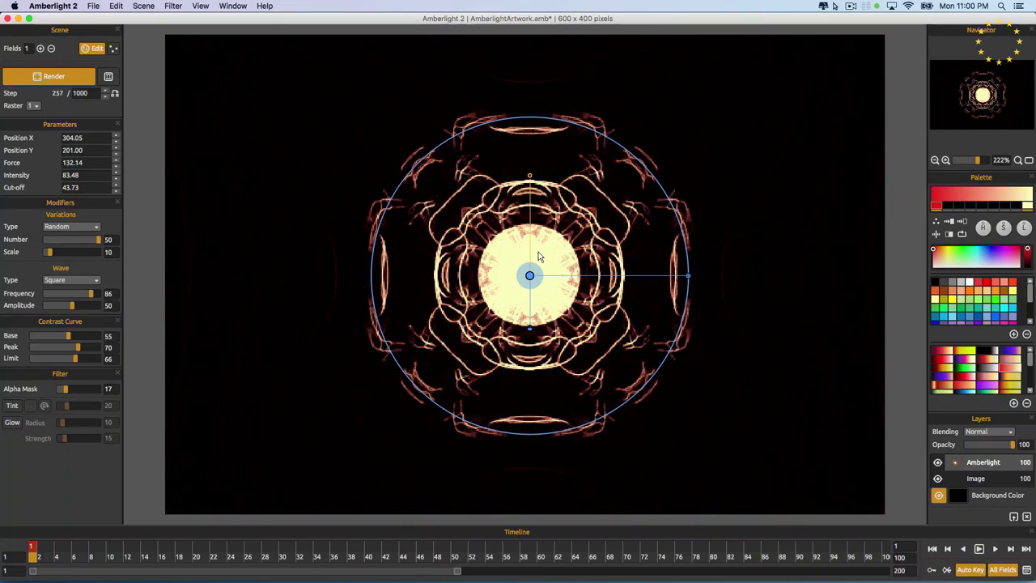
pyautogui.moveTo(69, 388)
pyautogui.mouseDown()
pyautogui.moveTo(59, 388)
pyautogui.moveTo(105, 392)
pyautogui.moveTo(66, 386)
pyautogui.mouseUp()
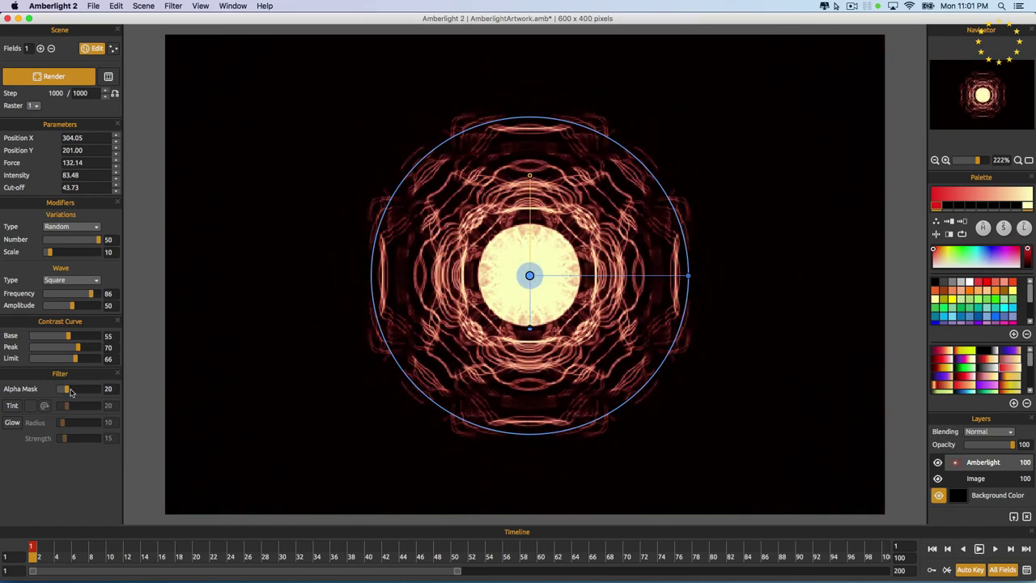
# Step: Enable the Tint filter with a dark violet color and a strength of 43
pyautogui.click(11, 405)
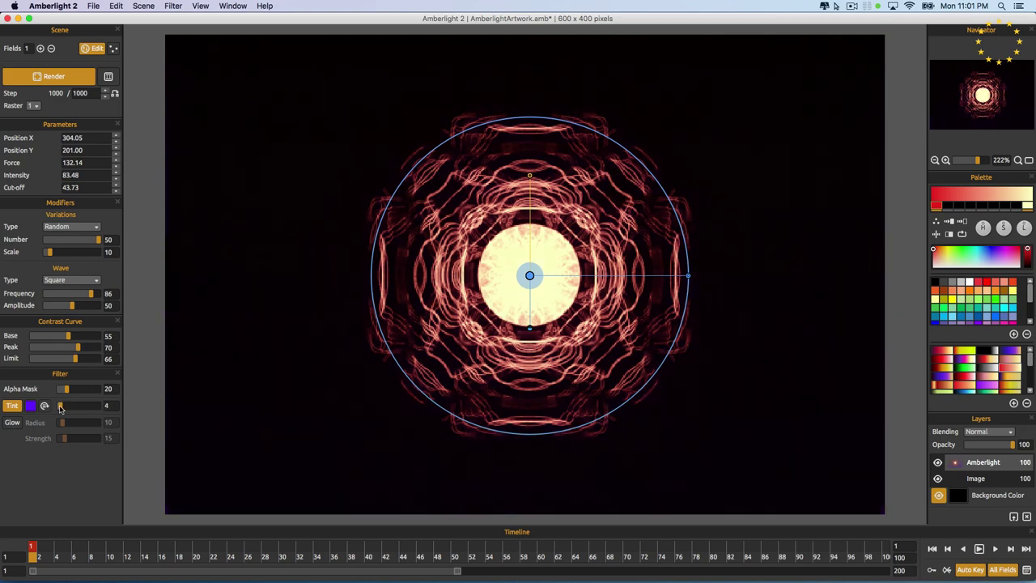
pyautogui.click(30, 406)
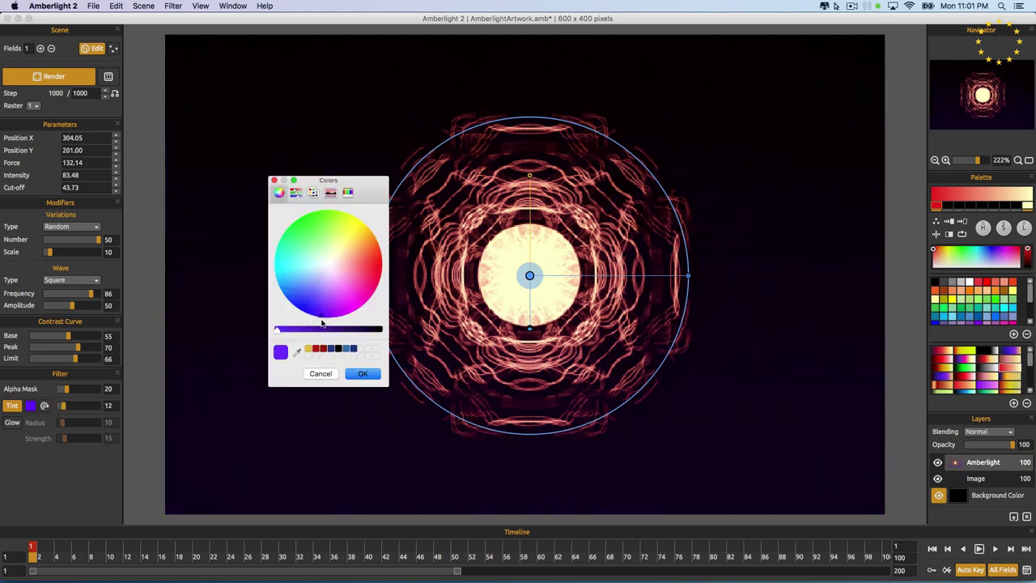
pyautogui.click(351, 331)
pyautogui.click(361, 374)
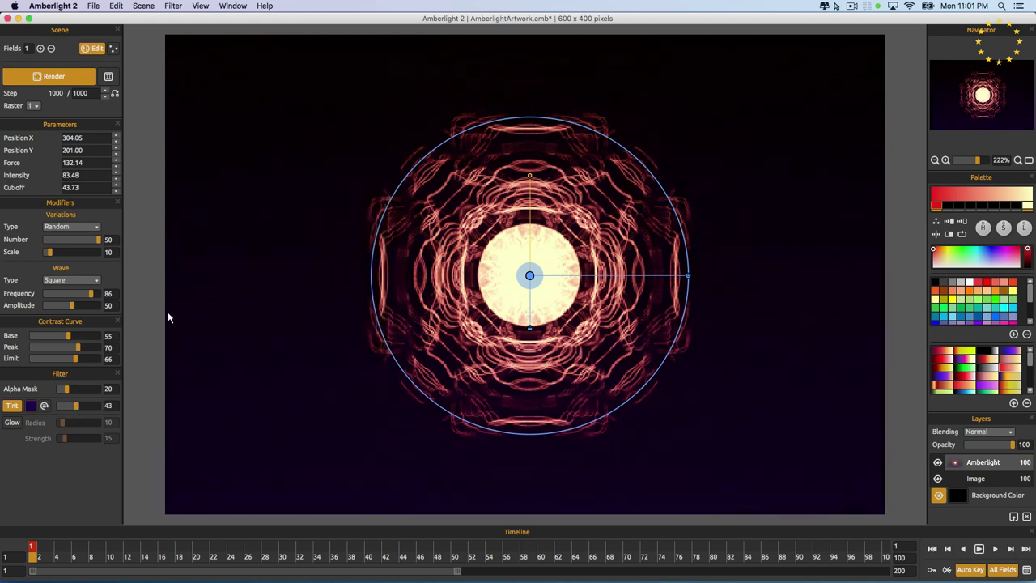
# Step: Switch the Variations modifier to Uniform, with Number 8 and Scale 42
pyautogui.click(77, 228)
pyautogui.click(77, 242)
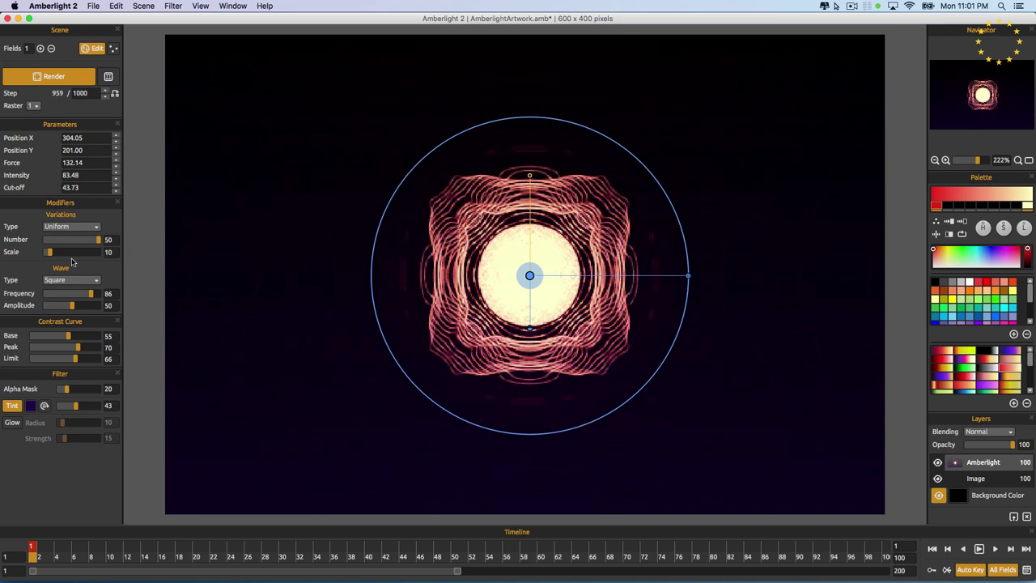
pyautogui.moveTo(100, 241); pyautogui.dragTo(45, 240)
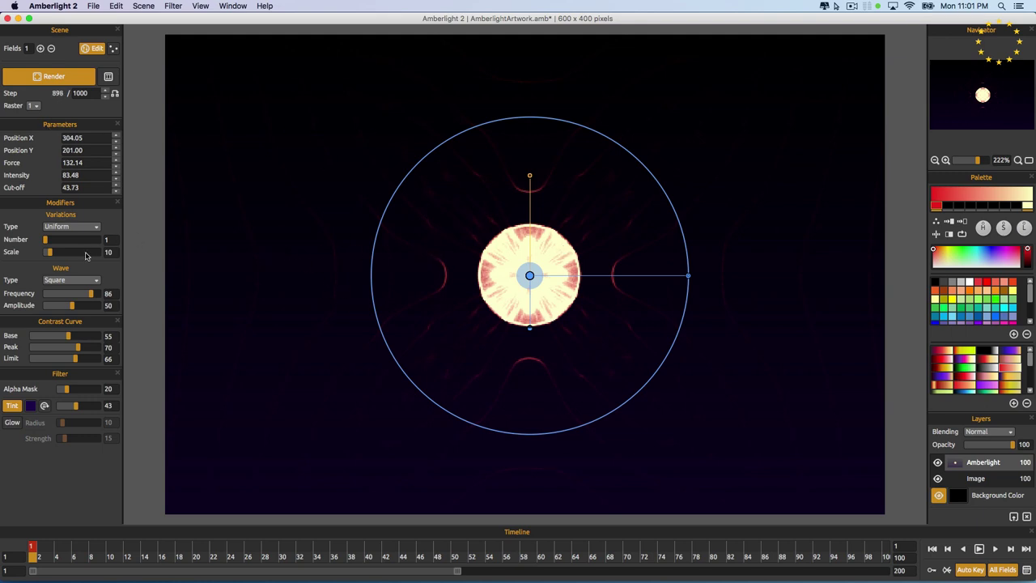
pyautogui.click(45, 242)
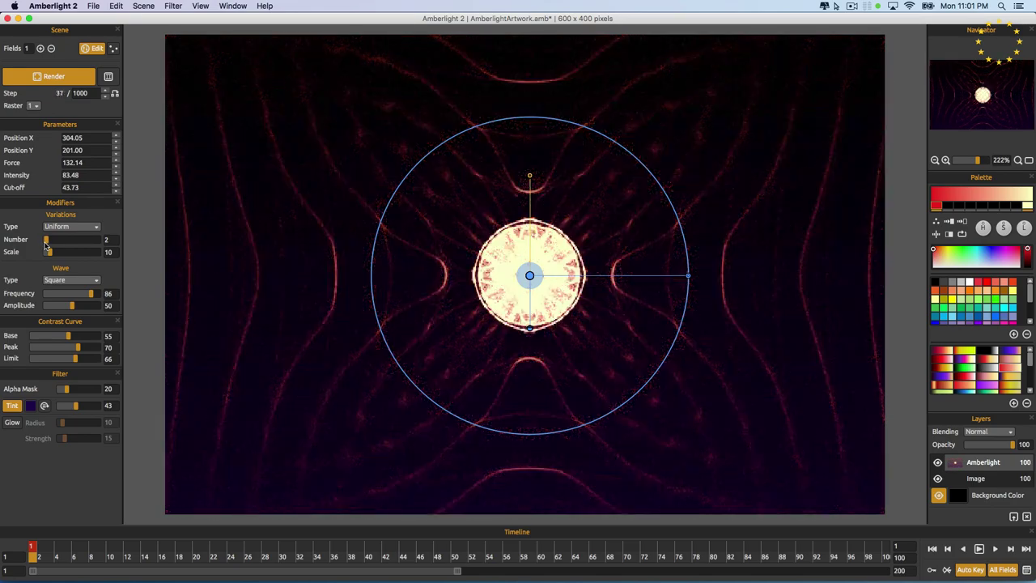
pyautogui.moveTo(50, 253); pyautogui.dragTo(66, 253)
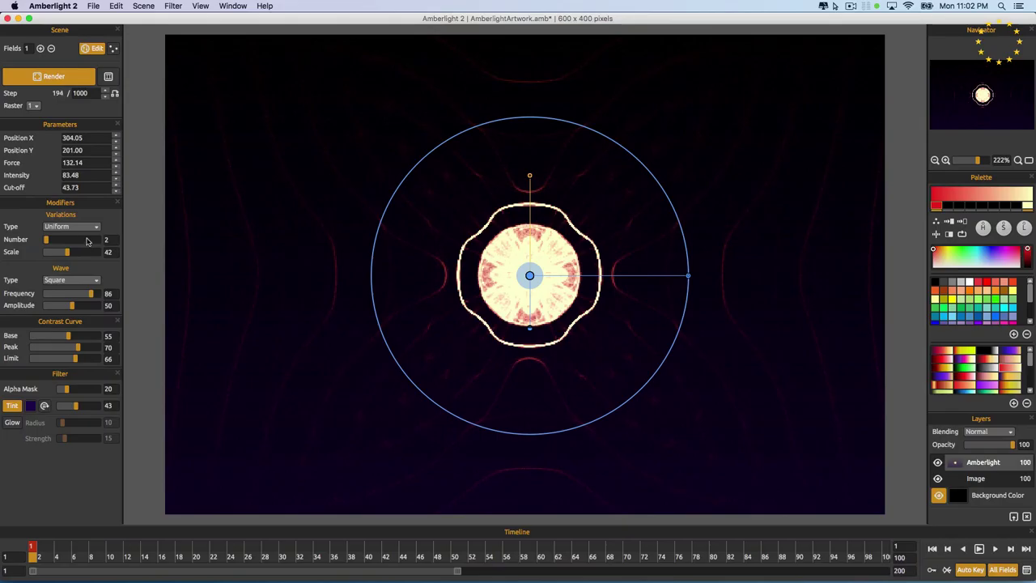
pyautogui.moveTo(48, 240); pyautogui.dragTo(52, 240)
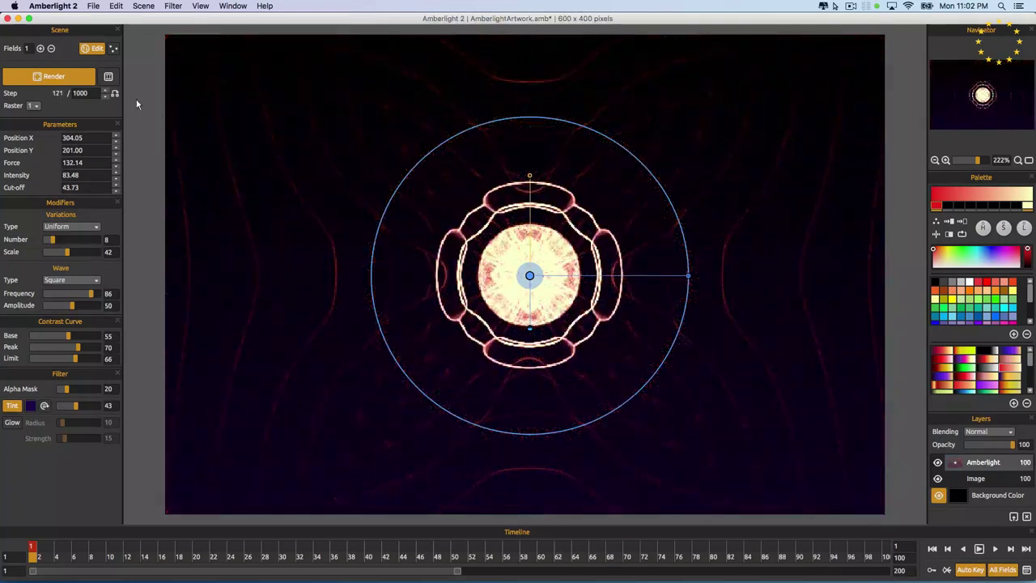
# Step: Add two fields at about X 420, Y 199 and X 73, Y 203, and set the Alpha Mask to 21
pyautogui.click(41, 49)
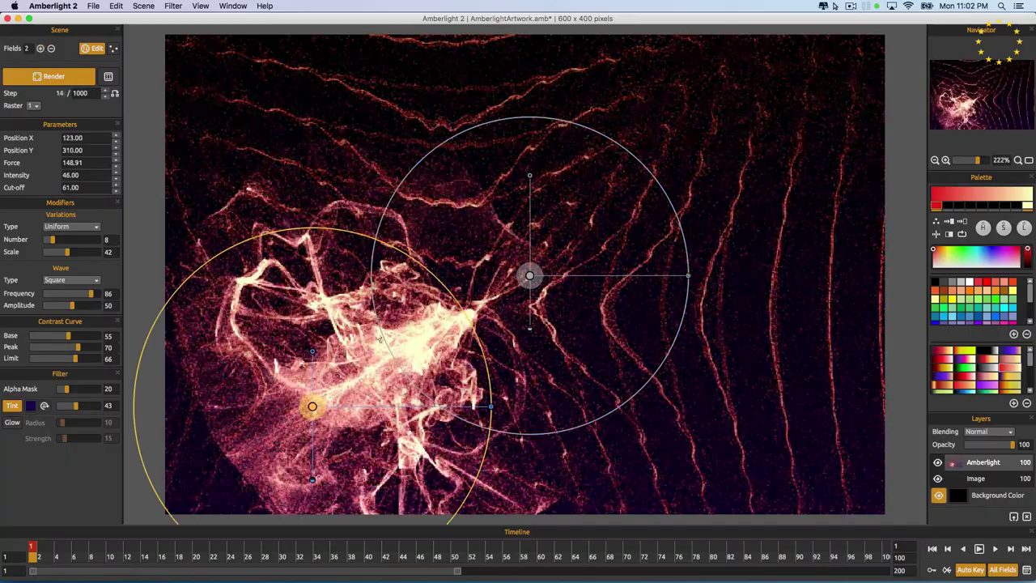
pyautogui.moveTo(313, 415); pyautogui.dragTo(668, 276)
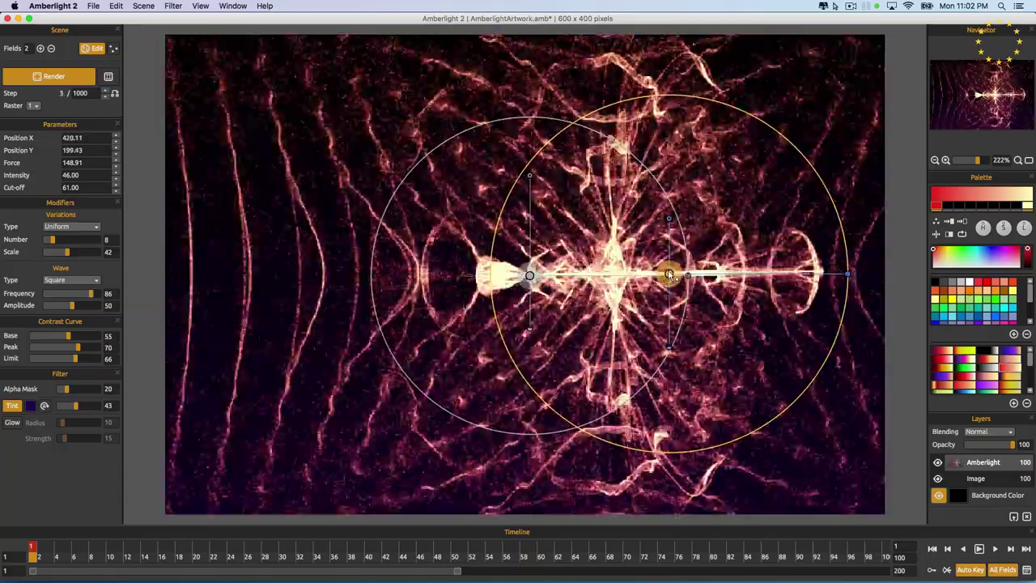
pyautogui.click(40, 48)
pyautogui.moveTo(416, 189); pyautogui.dragTo(253, 278)
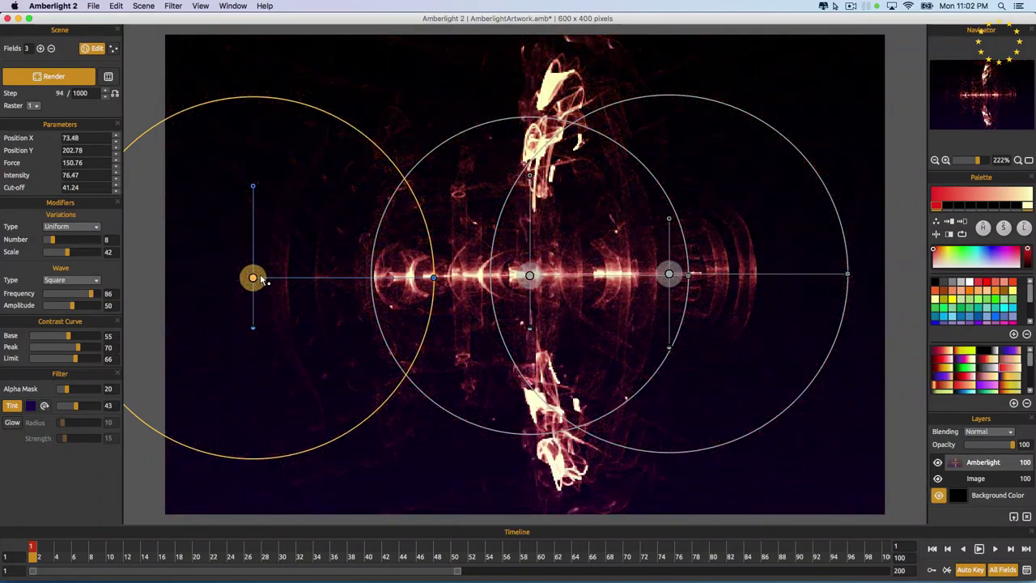
pyautogui.moveTo(68, 394); pyautogui.dragTo(63, 392)
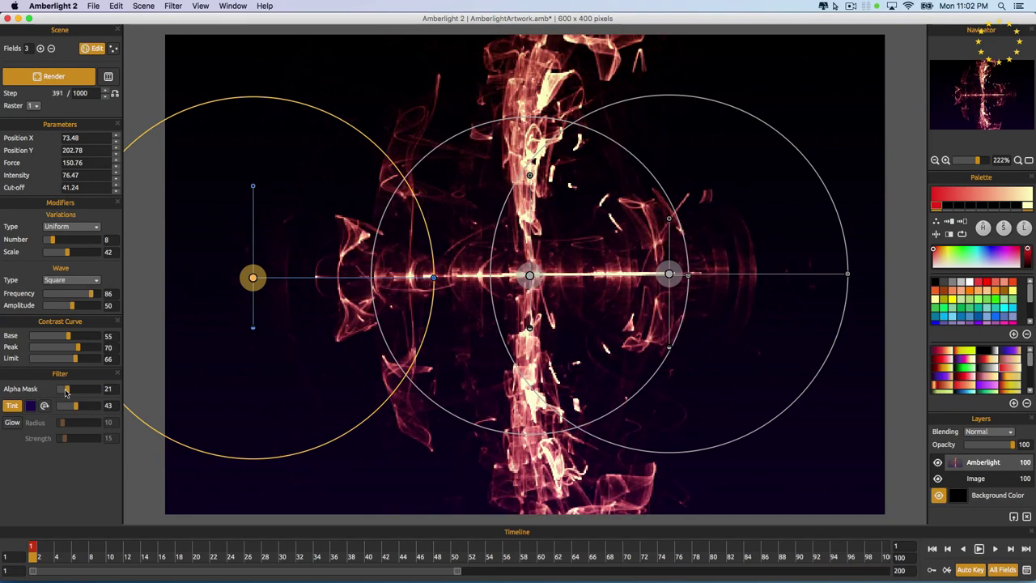
# Step: Try out gradient presets, apply the purple-magenta-cream gradient, and set the Contrast Curve Base to 31
pyautogui.click(998, 372)
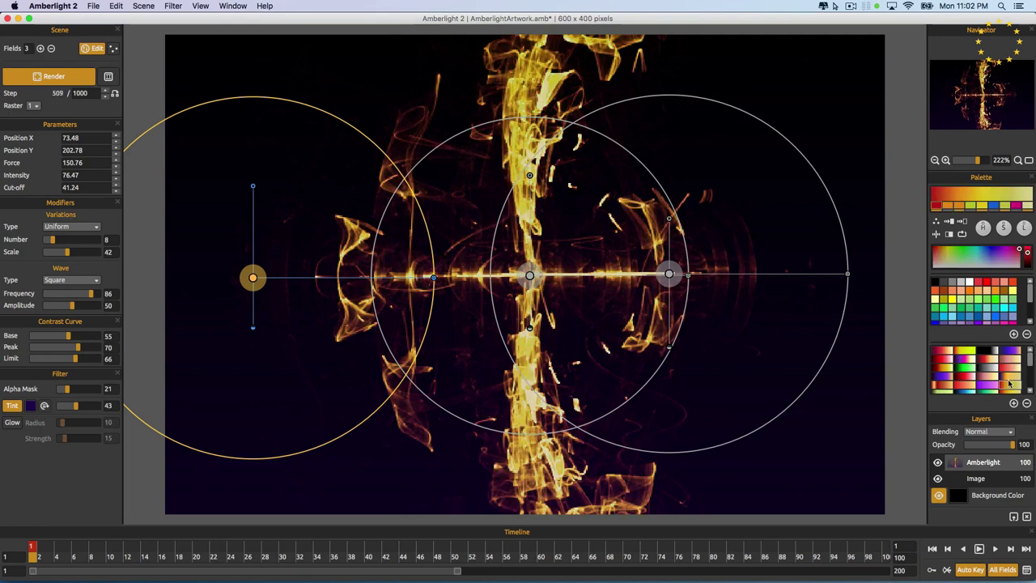
pyautogui.scroll(-1, 998, 380)
pyautogui.click(998, 381)
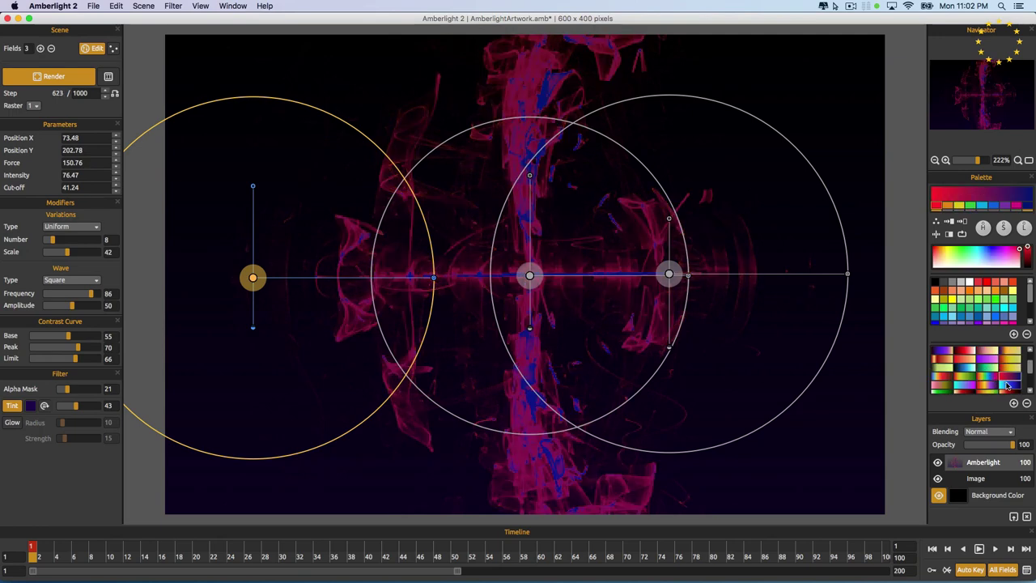
pyautogui.click(1008, 389)
pyautogui.scroll(-1, 1003, 389)
pyautogui.click(996, 389)
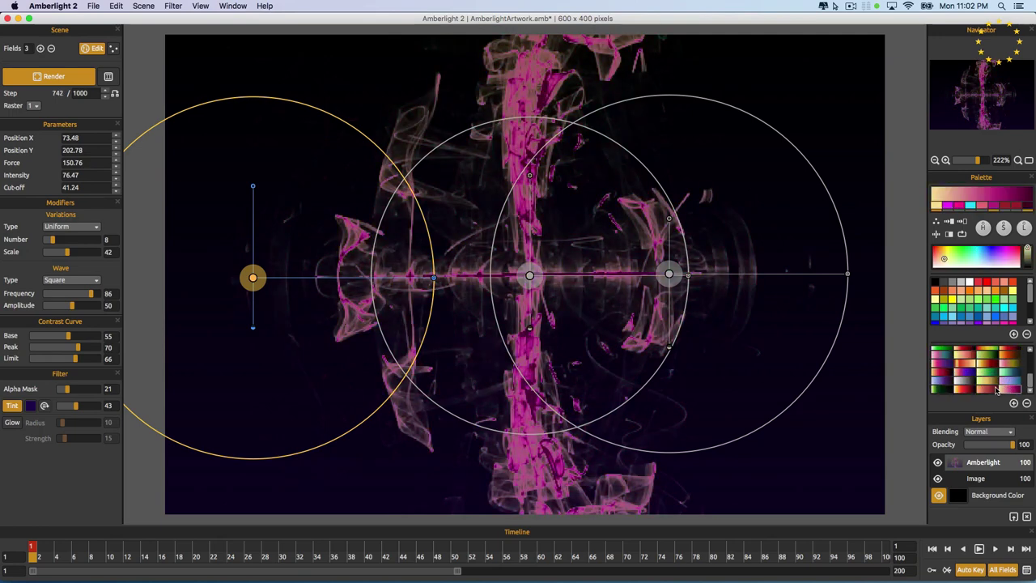
pyautogui.click(992, 388)
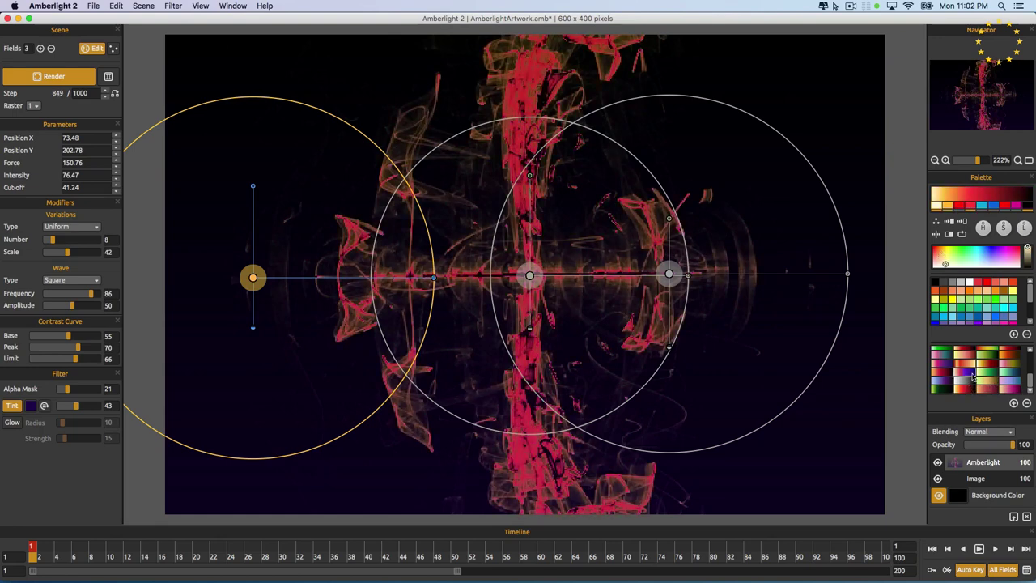
pyautogui.scroll(1, 1004, 368)
pyautogui.click(1008, 359)
pyautogui.scroll(-1, 1004, 360)
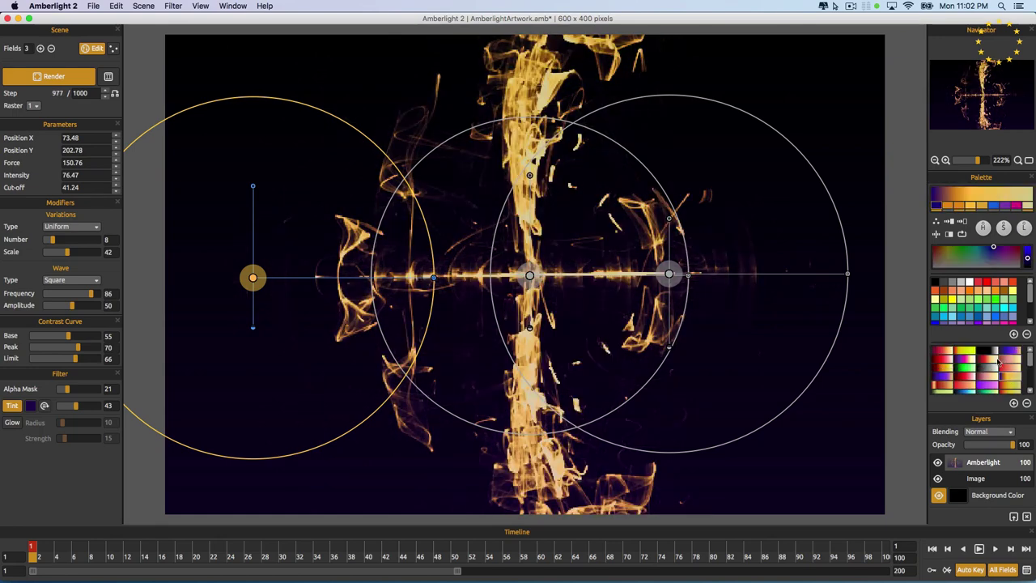
pyautogui.click(987, 350)
pyautogui.click(982, 358)
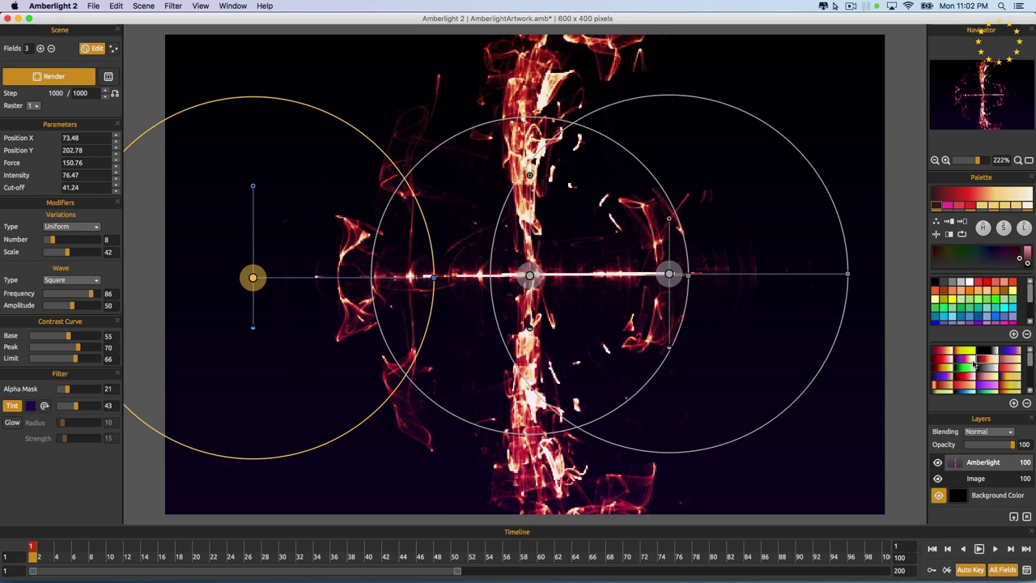
pyautogui.click(969, 365)
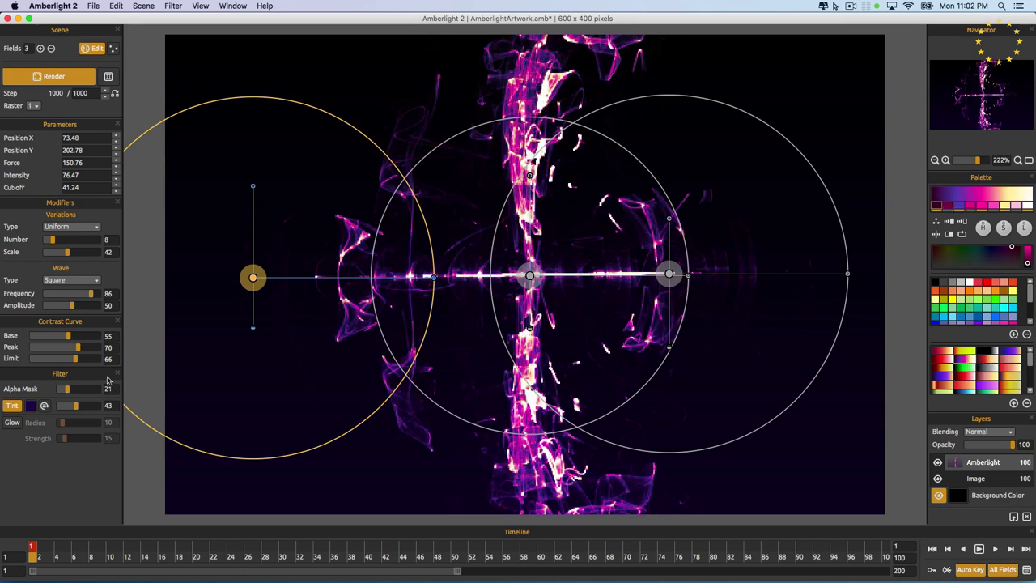
pyautogui.moveTo(61, 337); pyautogui.dragTo(50, 336)
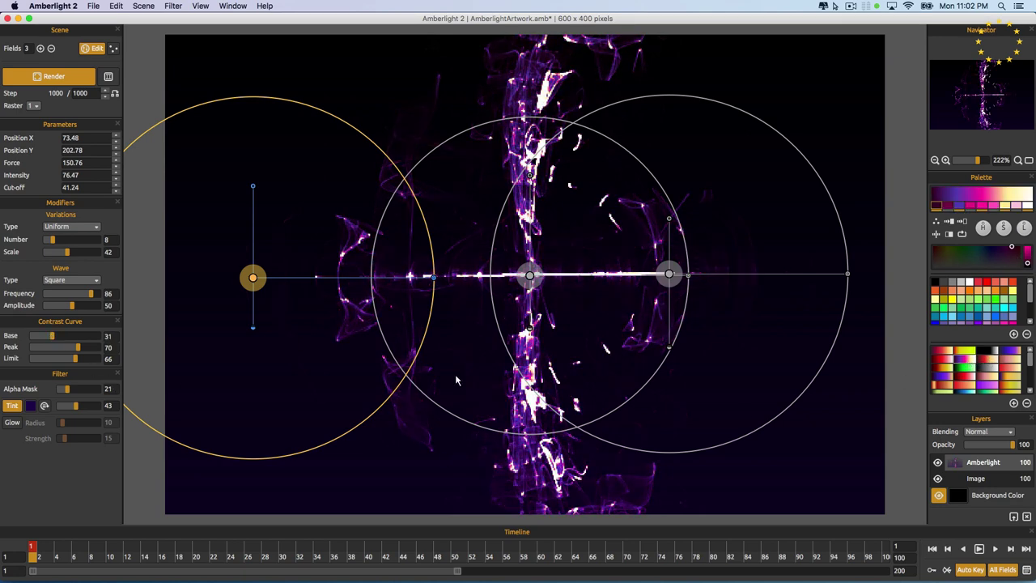
# Step: Add three more fields to the scene
pyautogui.click(41, 49)
pyautogui.click(41, 49)
pyautogui.click(42, 48)
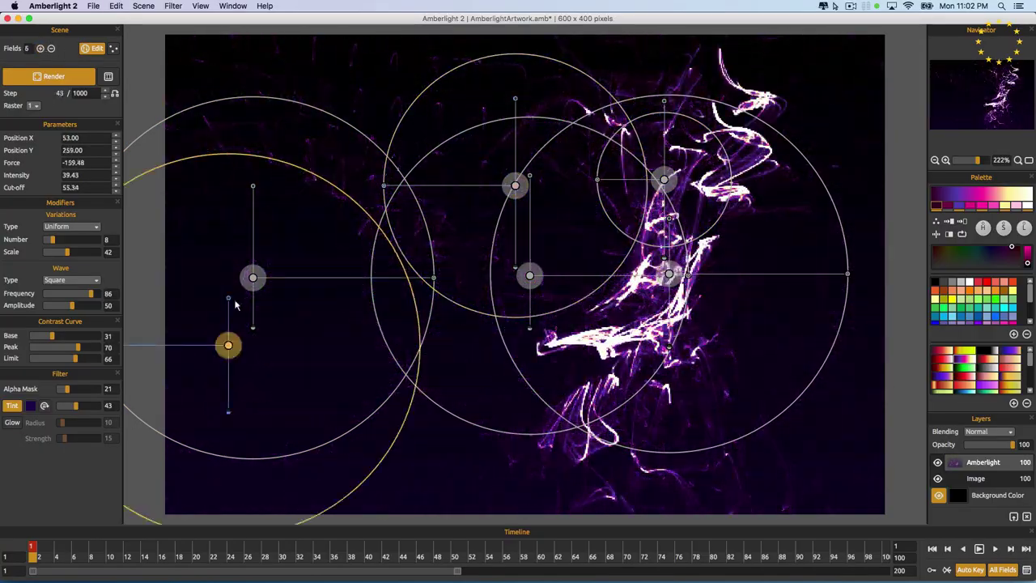
# Step: Move two outer fields to about X 420, Y 348 and X 262, Y 250, and weaken their Force
pyautogui.moveTo(253, 277); pyautogui.dragTo(683, 462)
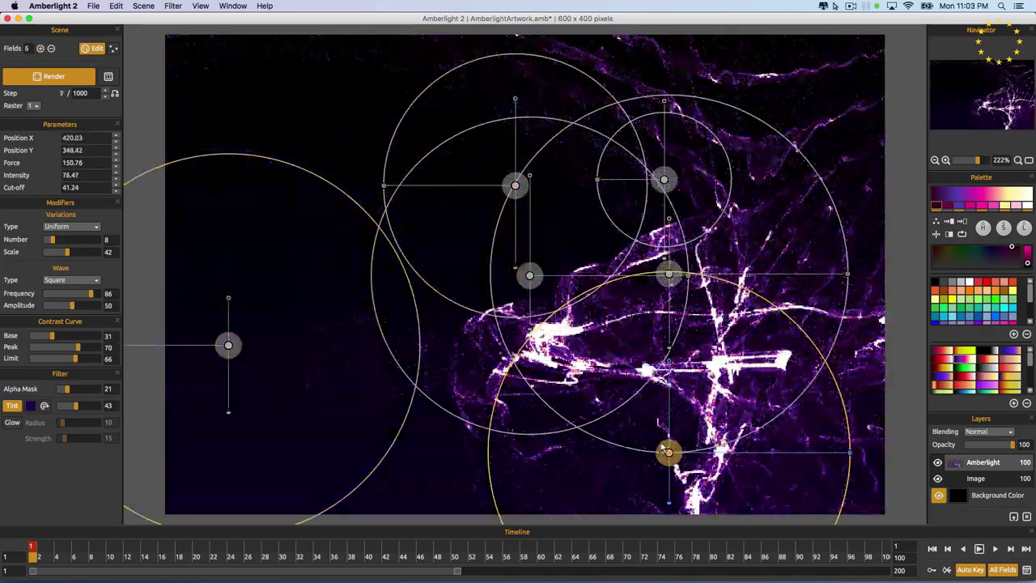
pyautogui.moveTo(849, 452); pyautogui.dragTo(736, 455)
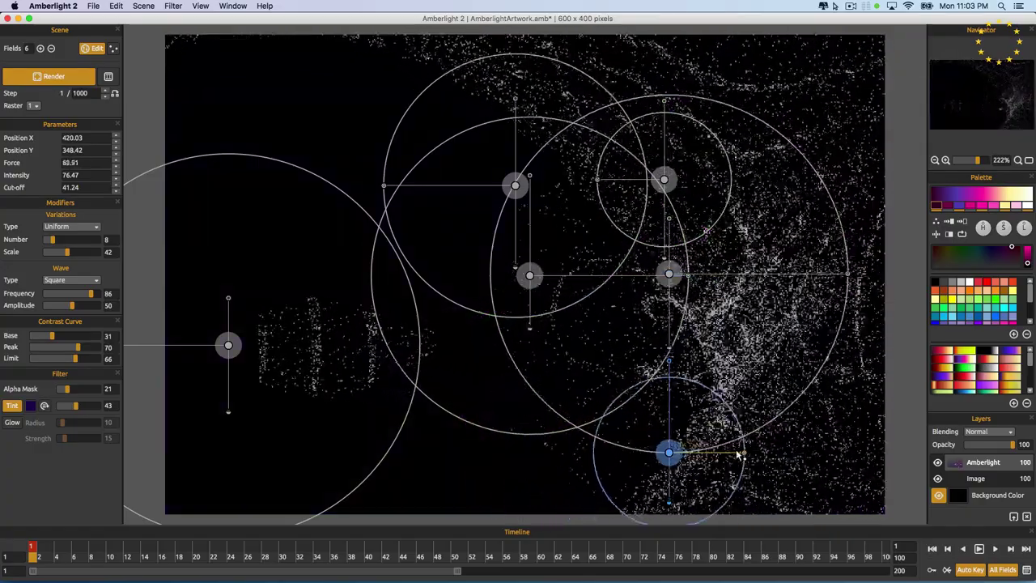
pyautogui.moveTo(669, 364); pyautogui.dragTo(668, 440)
pyautogui.moveTo(228, 345); pyautogui.dragTo(480, 335)
pyautogui.moveTo(288, 335); pyautogui.dragTo(455, 335)
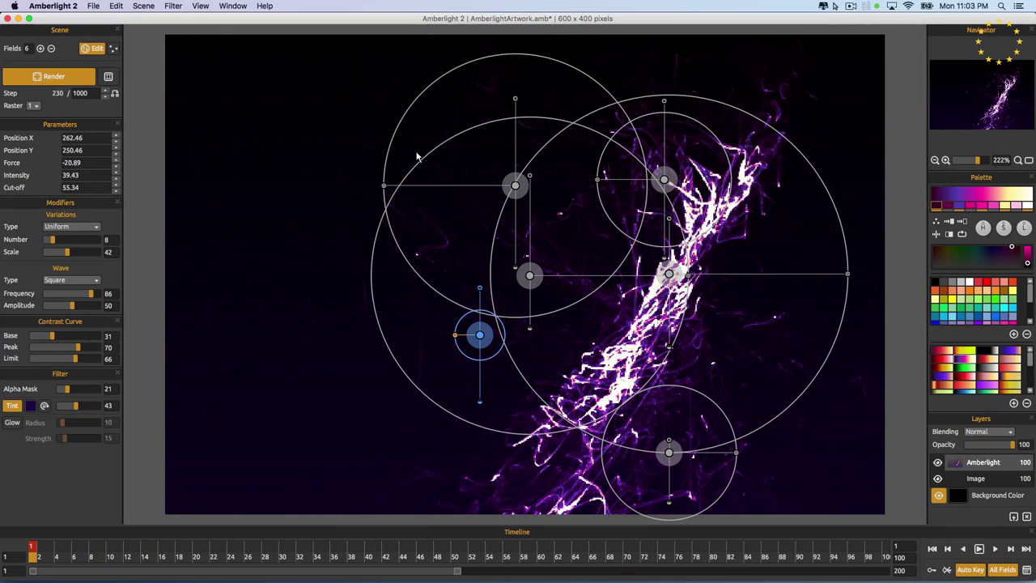
# Step: Remove the five extra fields, keeping only the centered one
pyautogui.click(50, 49)
pyautogui.click(50, 50)
pyautogui.click(50, 50)
pyautogui.click(50, 49)
pyautogui.click(50, 49)
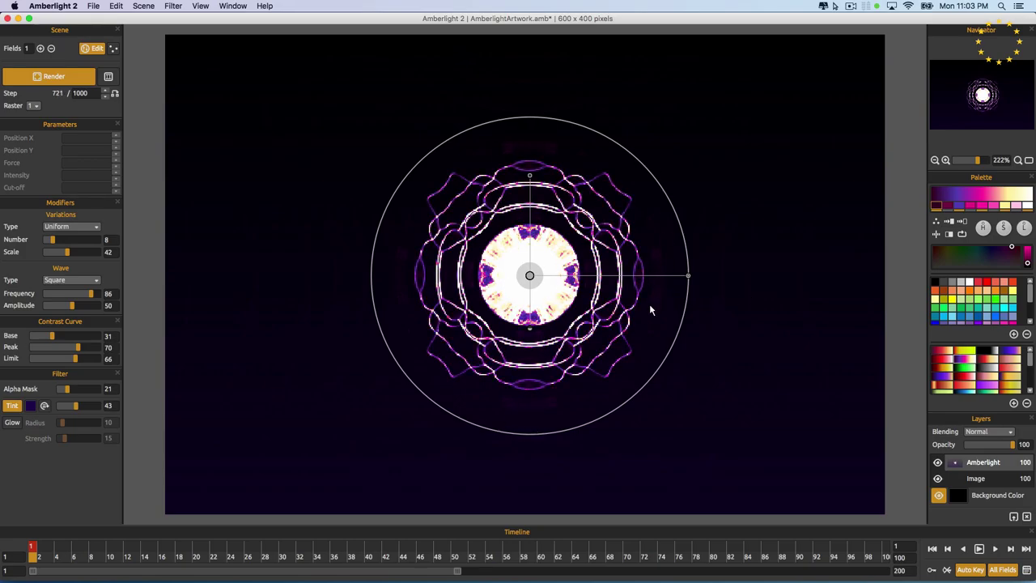
# Step: Reduce the centered field to a Force of about 55, Intensity about 25 and Cut-off about 5.5, with Alpha Mask at 7
pyautogui.moveTo(689, 279); pyautogui.dragTo(595, 276)
pyautogui.moveTo(531, 176); pyautogui.dragTo(530, 245)
pyautogui.moveTo(530, 328); pyautogui.dragTo(531, 285)
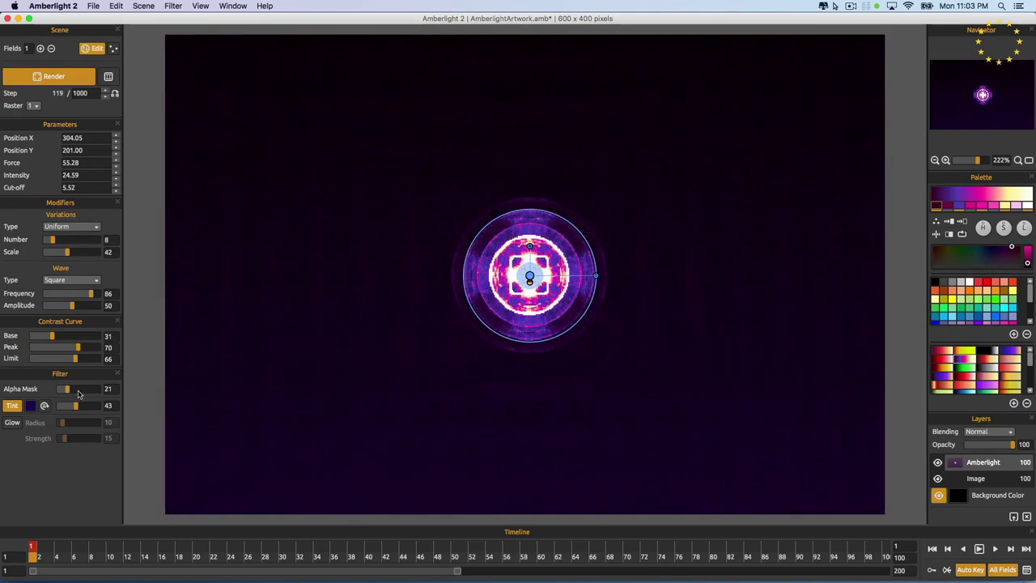
pyautogui.moveTo(67, 389); pyautogui.dragTo(61, 391)
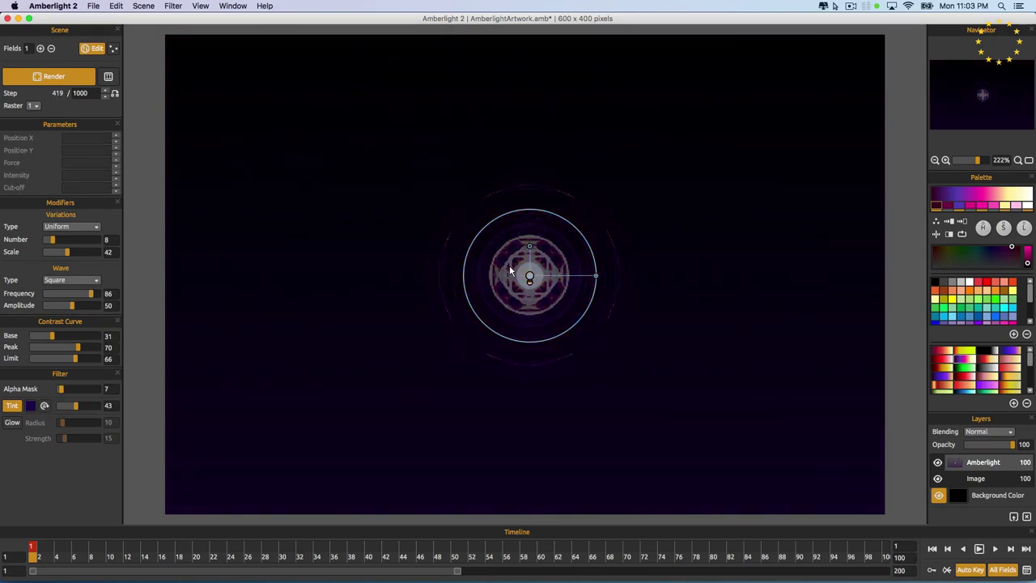
pyautogui.press('Escape')
pyautogui.press('e')
# Step: Keyframe the centered field at frame 50 with a Force of about 195
pyautogui.click(241, 550)
pyautogui.click(454, 549)
pyautogui.click(599, 279)
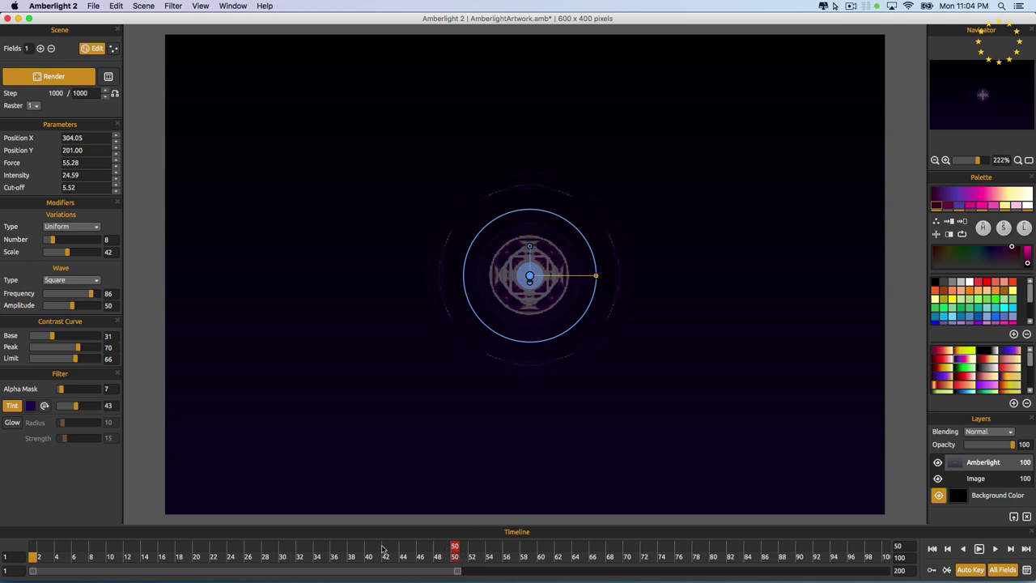
pyautogui.moveTo(596, 277); pyautogui.dragTo(764, 278)
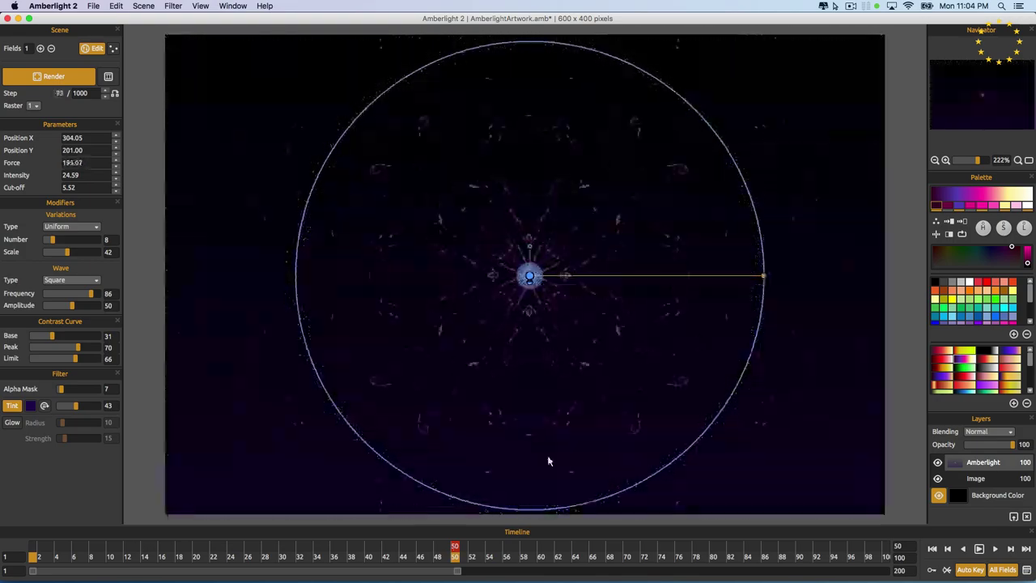
# Step: Play and scrub the timeline from frame 1 past frame 50 to preview the Force animation
pyautogui.moveTo(447, 551); pyautogui.dragTo(23, 551)
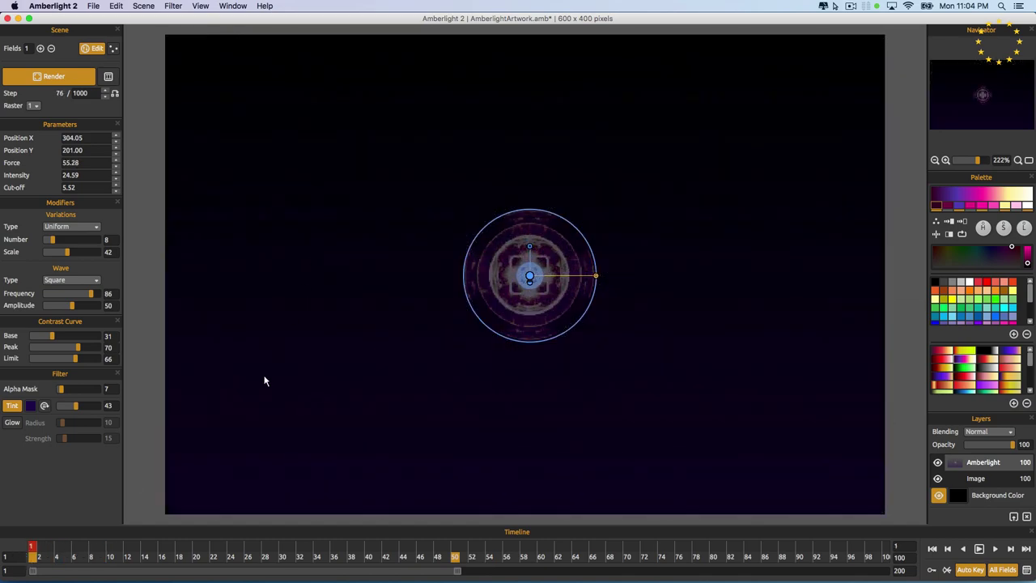
pyautogui.press('space')
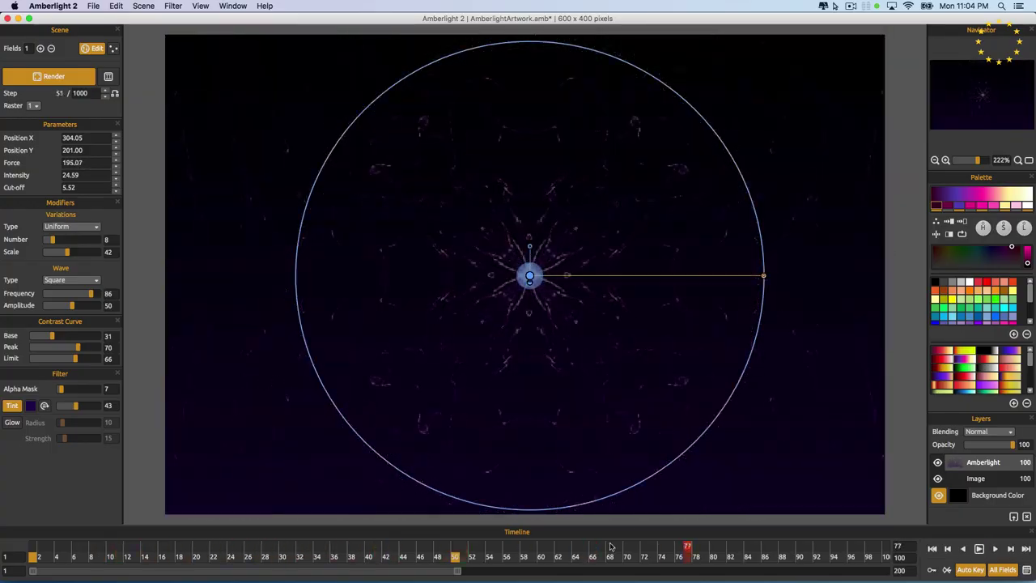
pyautogui.moveTo(578, 548); pyautogui.dragTo(626, 548)
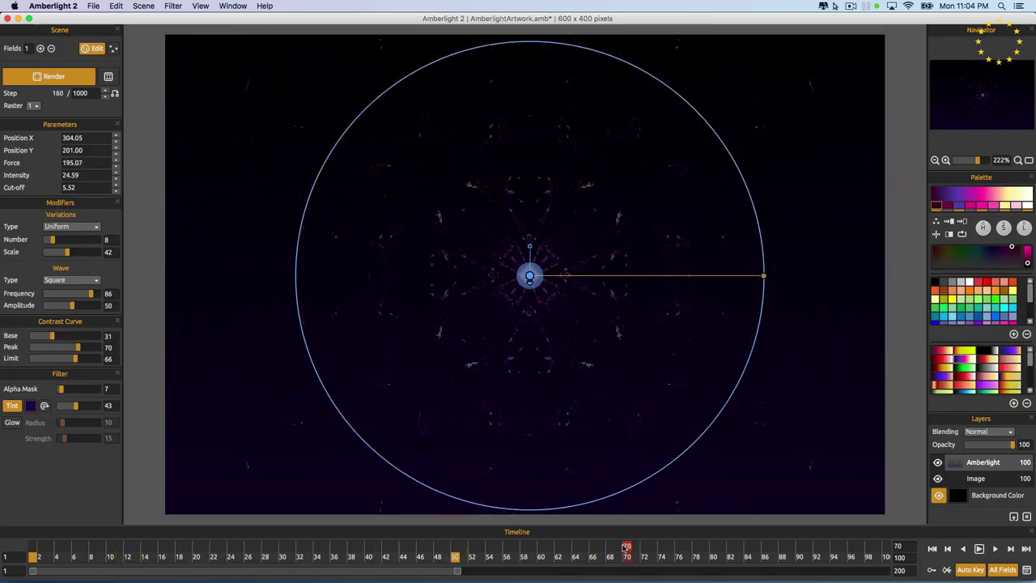
pyautogui.click(480, 548)
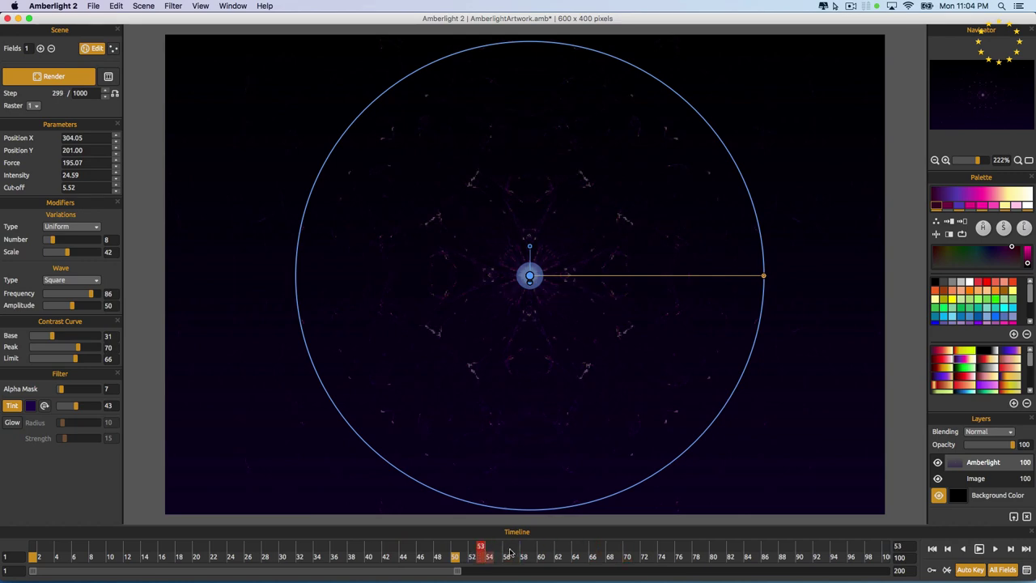
# Step: Keyframe the centered field at frame 75 with an Intensity of about 83
pyautogui.click(455, 551)
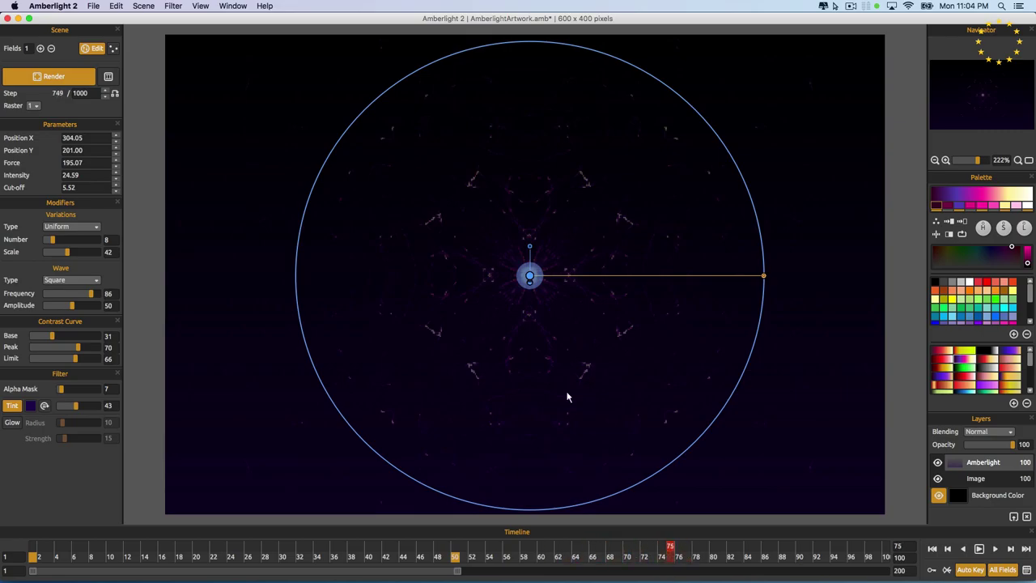
pyautogui.moveTo(529, 250); pyautogui.dragTo(530, 175)
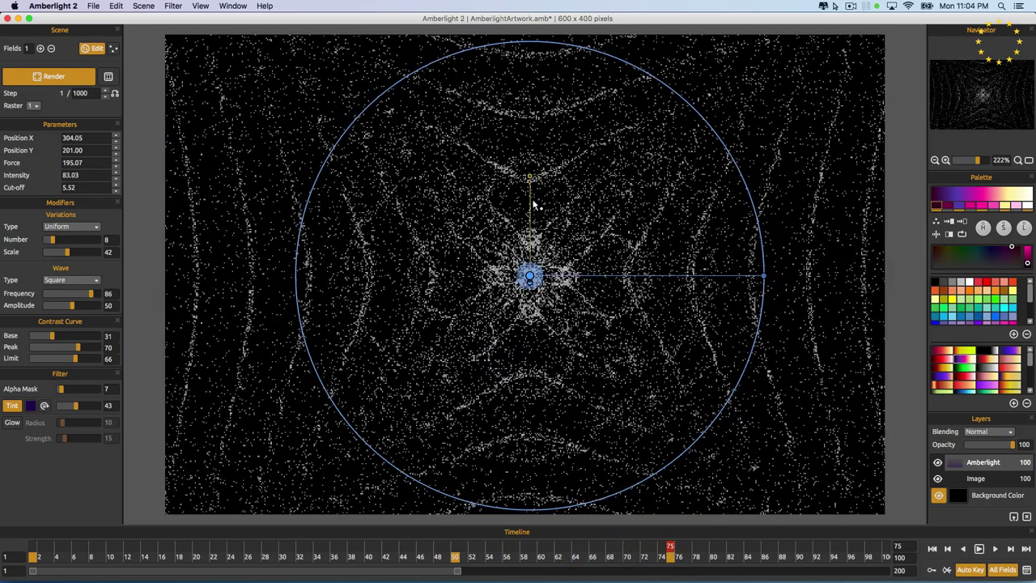
# Step: Set the centered field's Cut-off to about 70 at the frame 75 keyframe, and preview the animation before returning to frame 1
pyautogui.moveTo(531, 285); pyautogui.dragTo(534, 369)
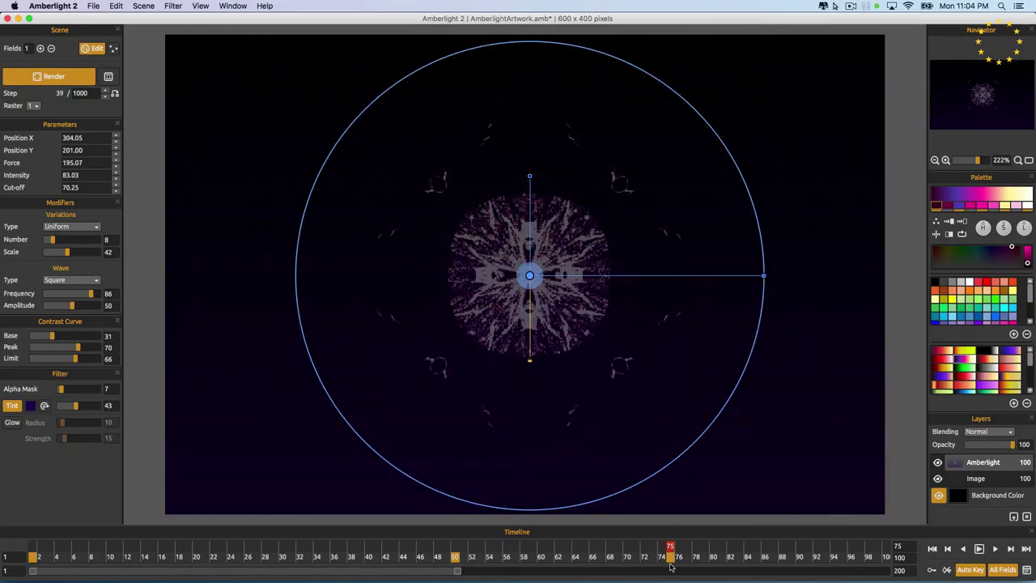
pyautogui.press('space')
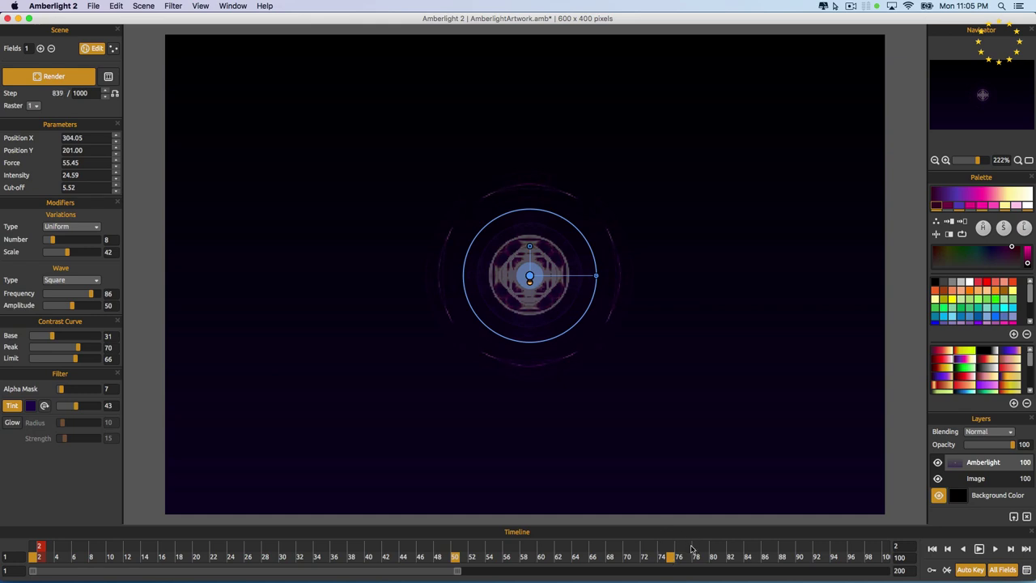
pyautogui.click(32, 545)
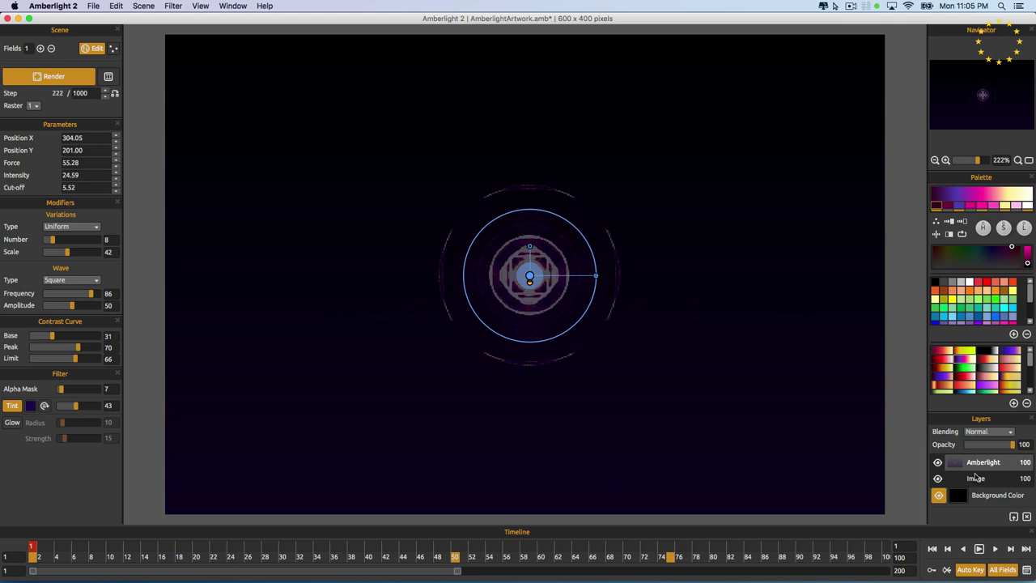
# Step: Import eumpa---background.png into the Image layer
pyautogui.click(976, 477)
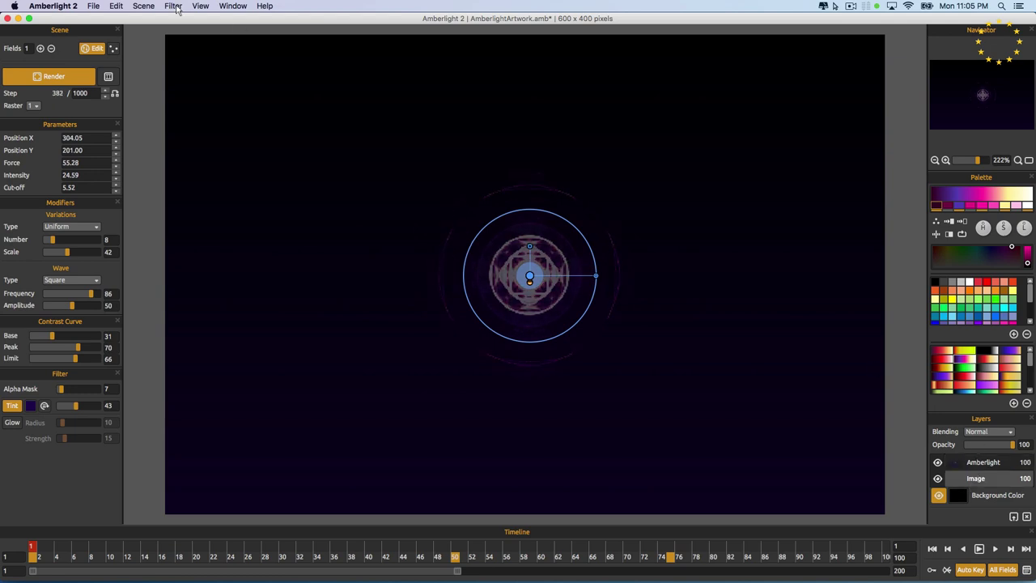
pyautogui.click(92, 7)
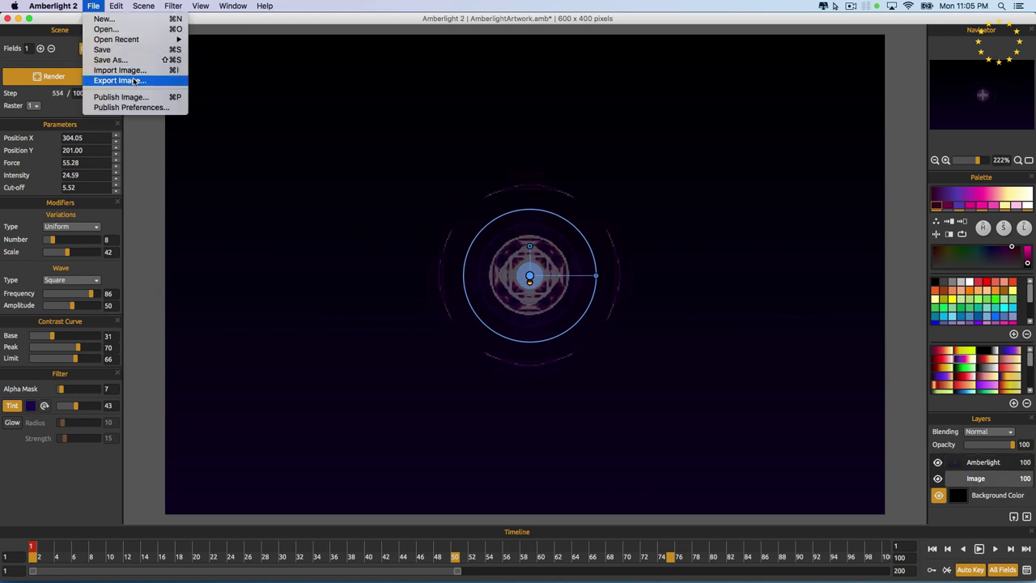
pyautogui.click(414, 174)
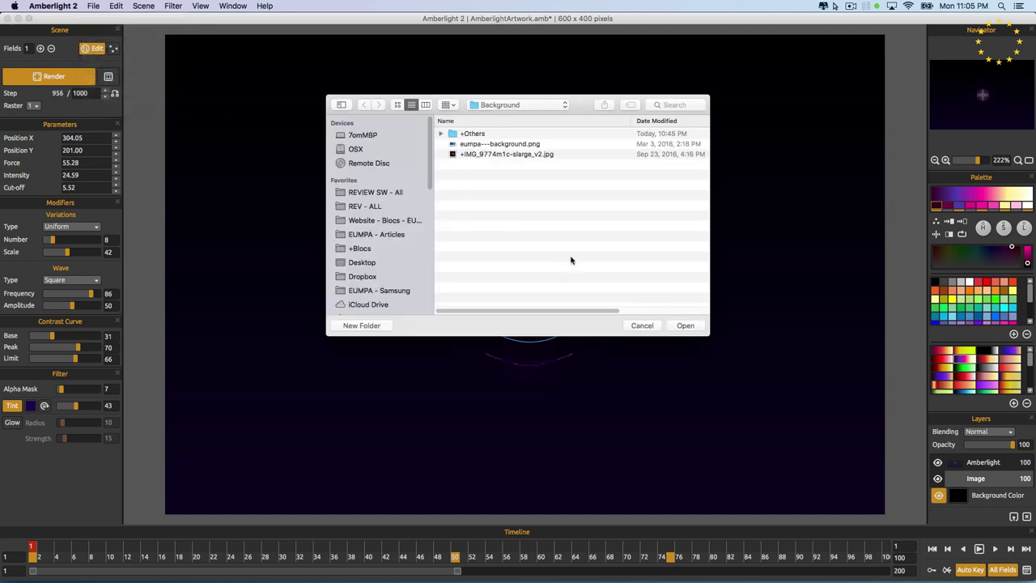
pyautogui.click(509, 145)
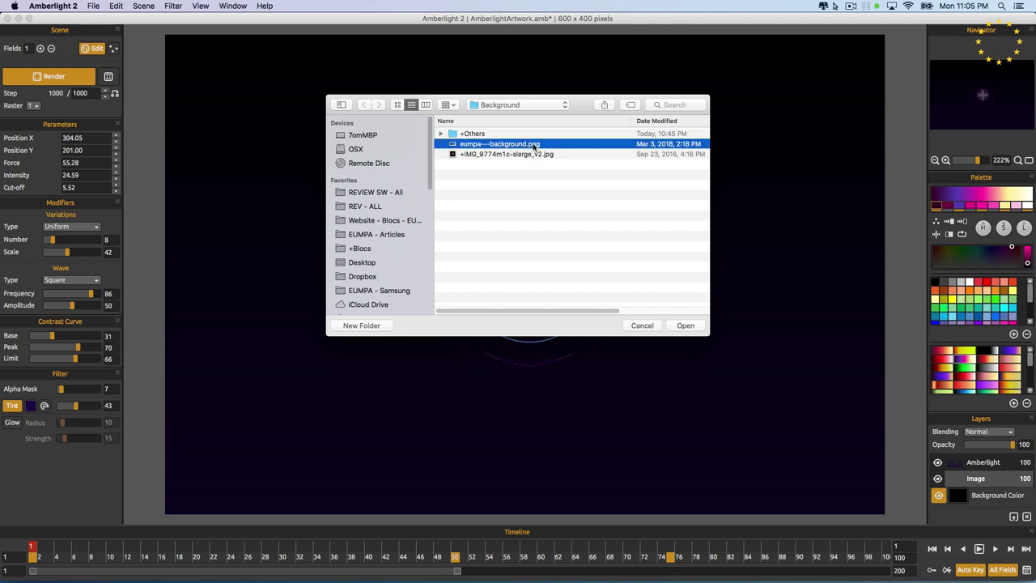
pyautogui.doubleClick(534, 144)
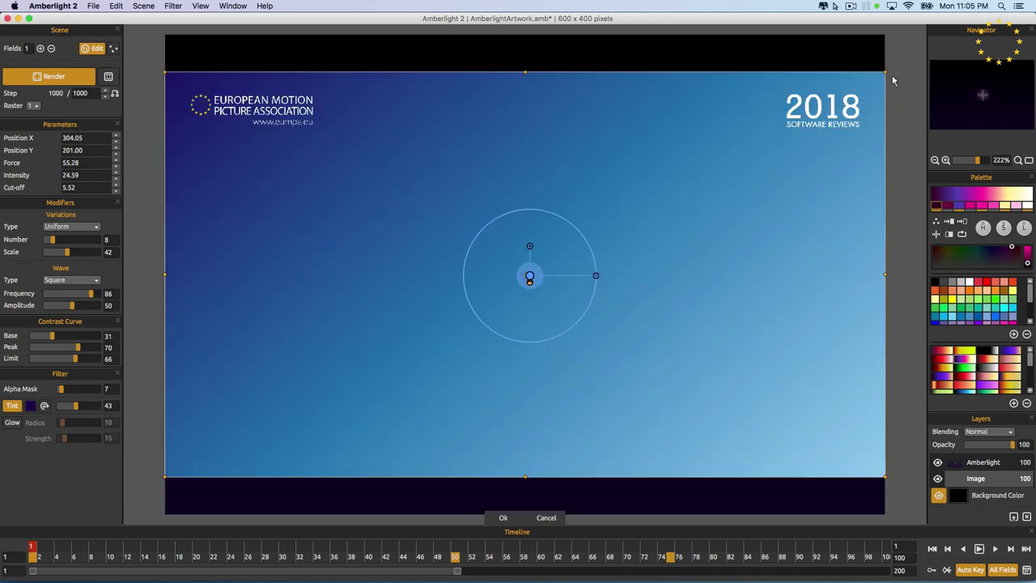
# Step: Enlarge and reposition the imported background until its plain gradient area covers the whole canvas, and accept the placement
pyautogui.moveTo(884, 71); pyautogui.dragTo(956, 31)
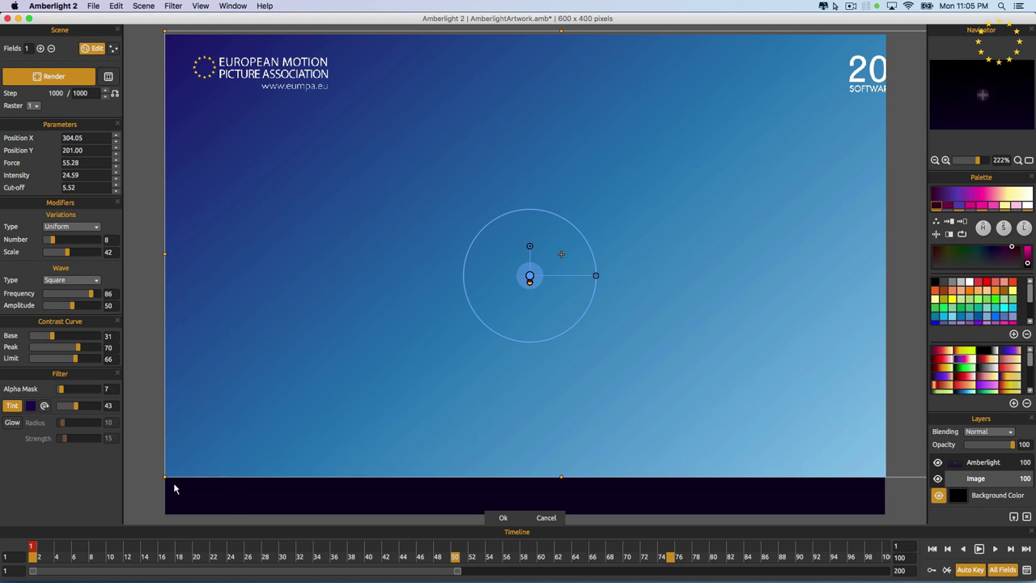
pyautogui.moveTo(167, 477); pyautogui.dragTo(105, 518)
pyautogui.moveTo(720, 151); pyautogui.dragTo(495, 307)
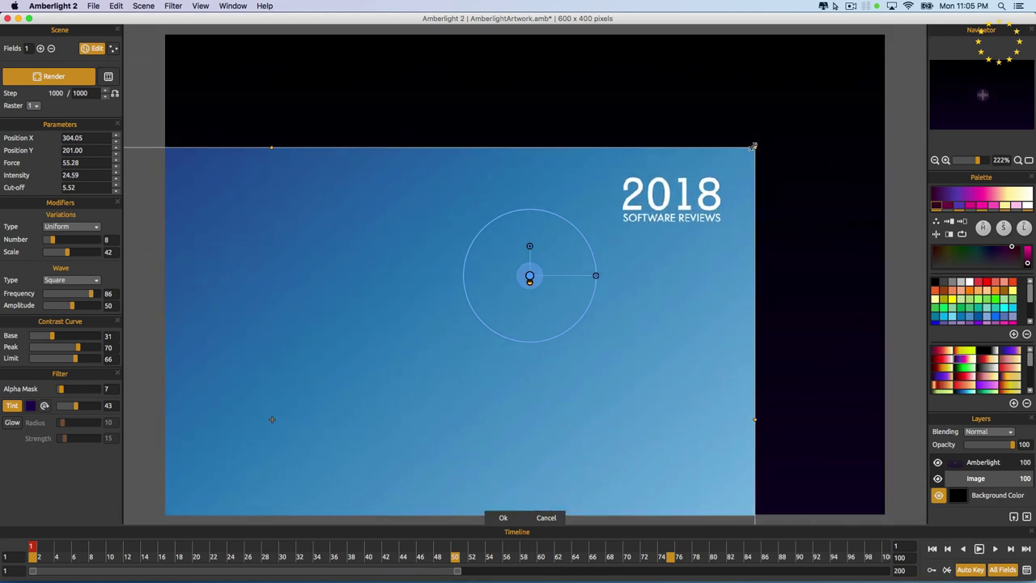
pyautogui.moveTo(759, 147); pyautogui.dragTo(955, 8)
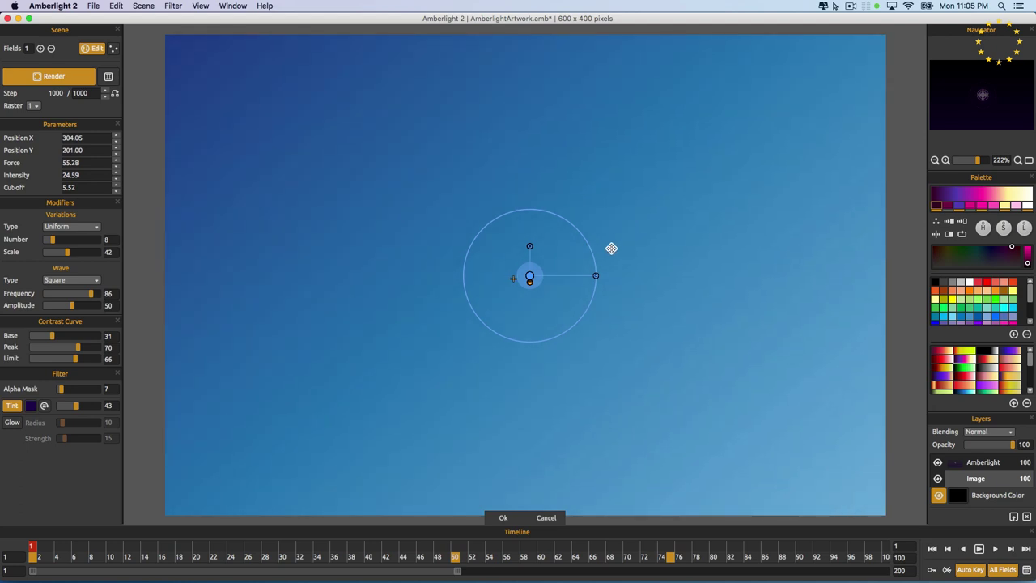
pyautogui.click(504, 518)
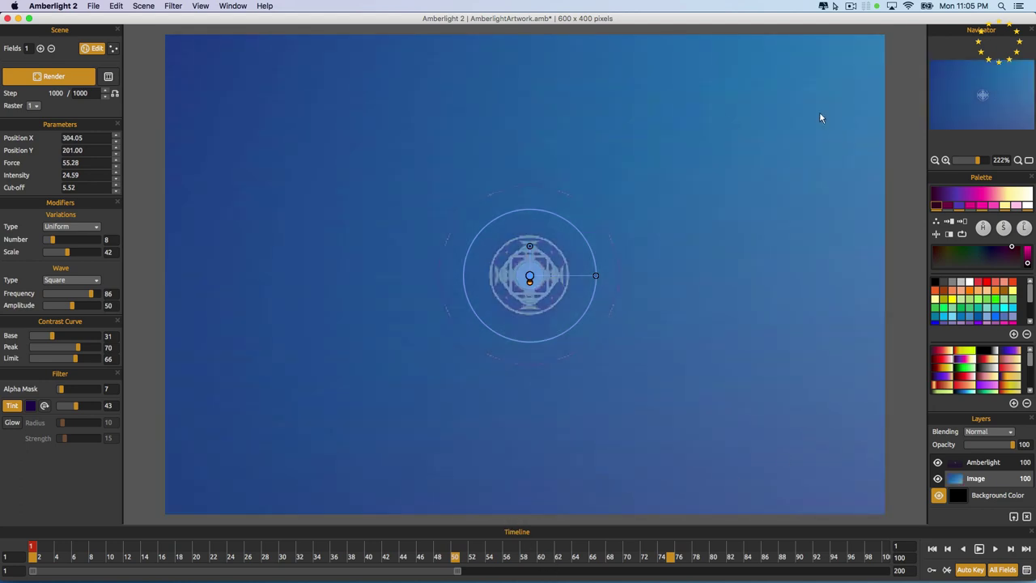
# Step: Hide and reshow the Image, Amberlight and Background Color layers in turn to check what each contributes
pyautogui.click(938, 478)
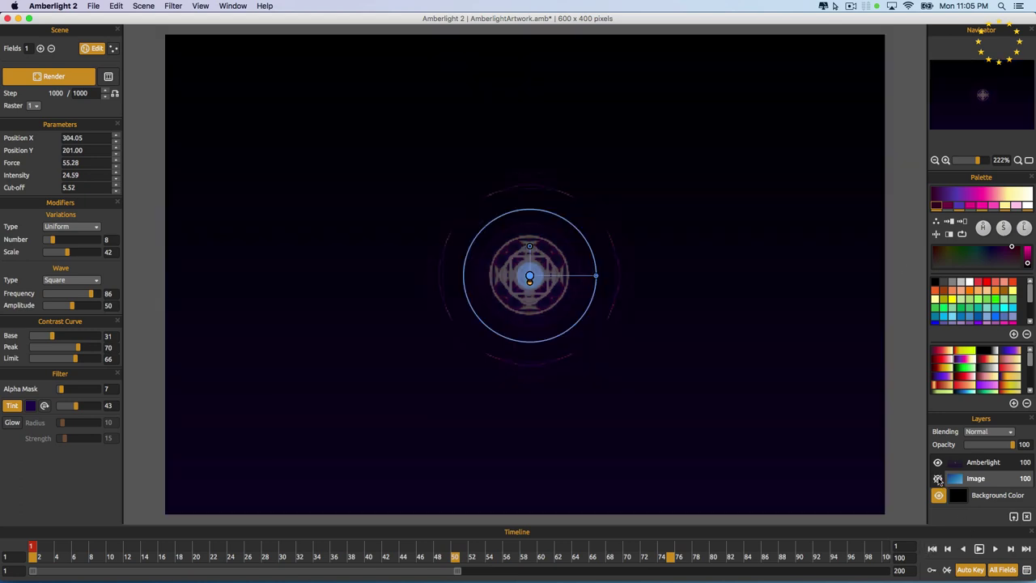
pyautogui.click(938, 479)
pyautogui.click(938, 479)
pyautogui.click(938, 478)
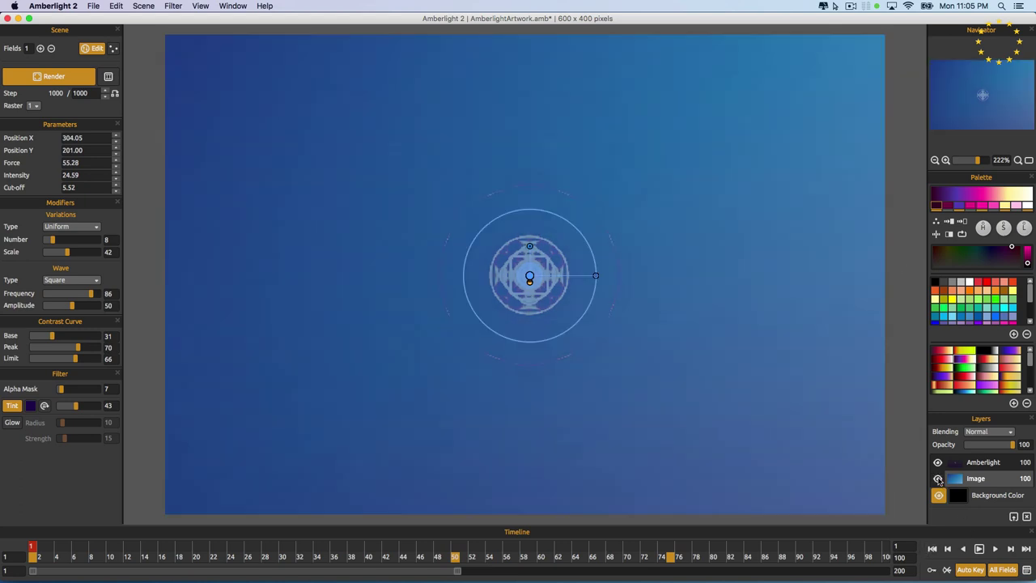
pyautogui.click(938, 463)
pyautogui.click(938, 462)
pyautogui.click(938, 497)
pyautogui.click(938, 497)
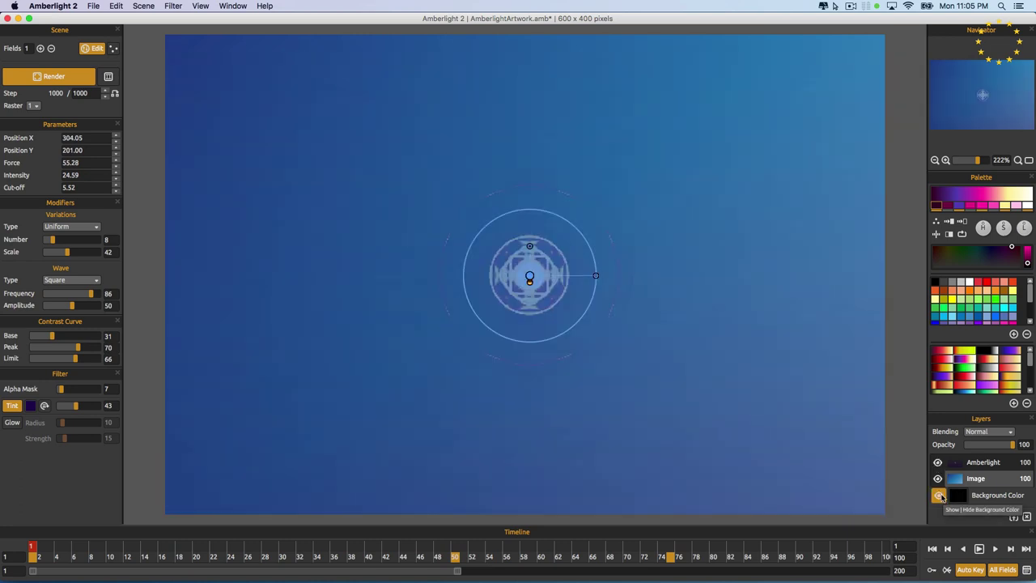
# Step: Reduce the Image layer's opacity to 20, keeping its blending mode at Normal
pyautogui.click(982, 463)
pyautogui.click(981, 477)
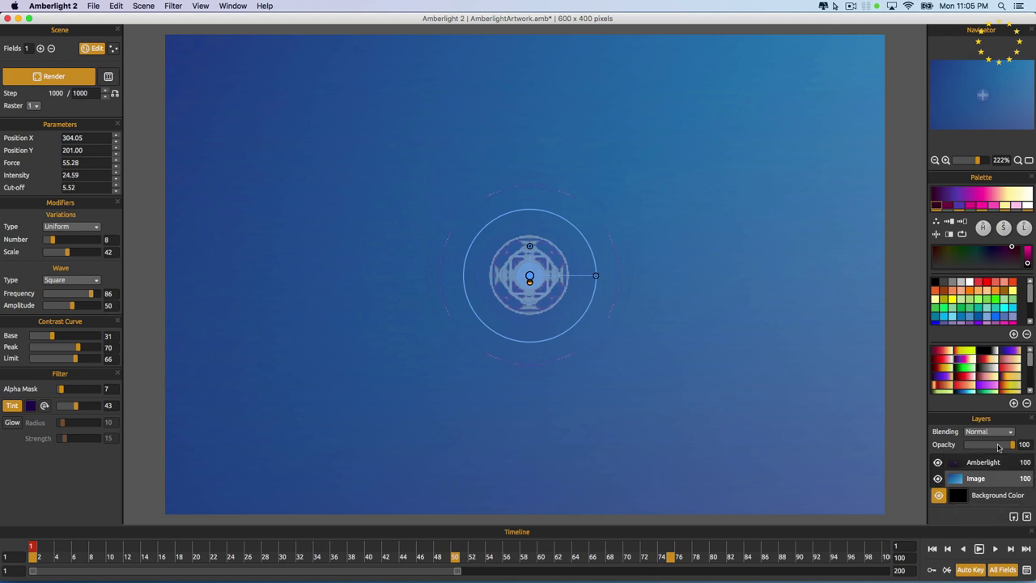
pyautogui.moveTo(1011, 446); pyautogui.dragTo(977, 449)
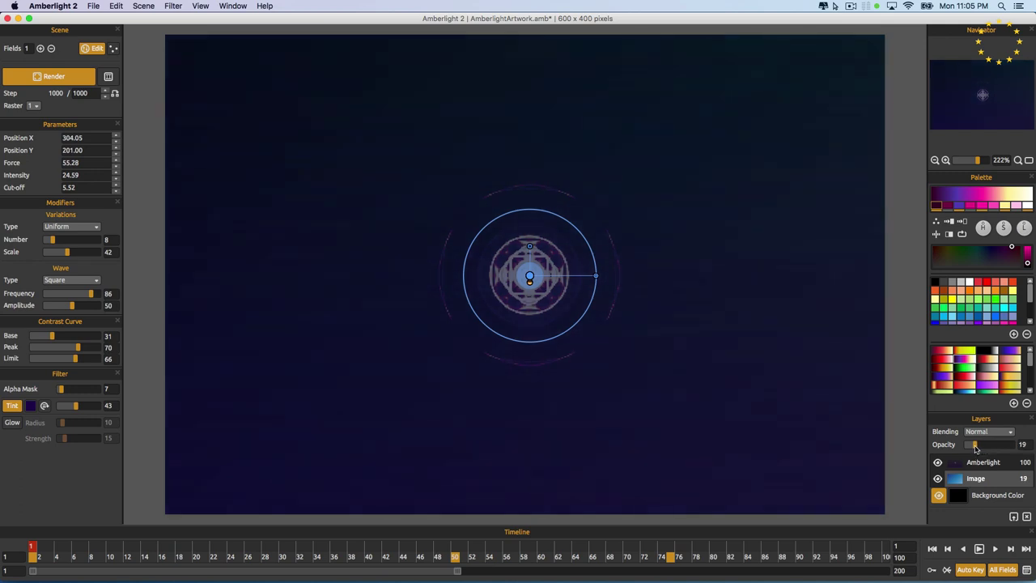
pyautogui.click(988, 432)
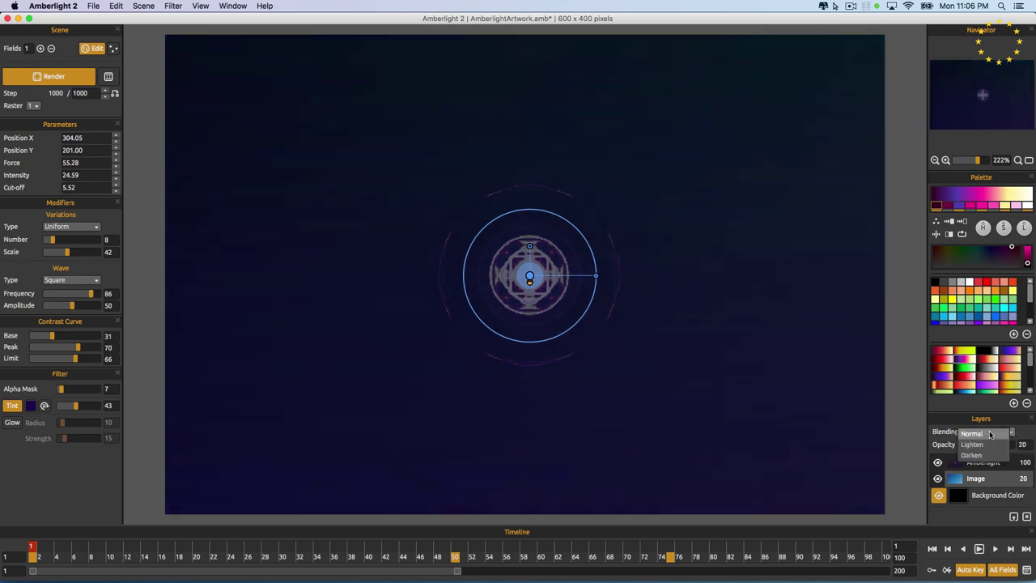
pyautogui.click(1033, 433)
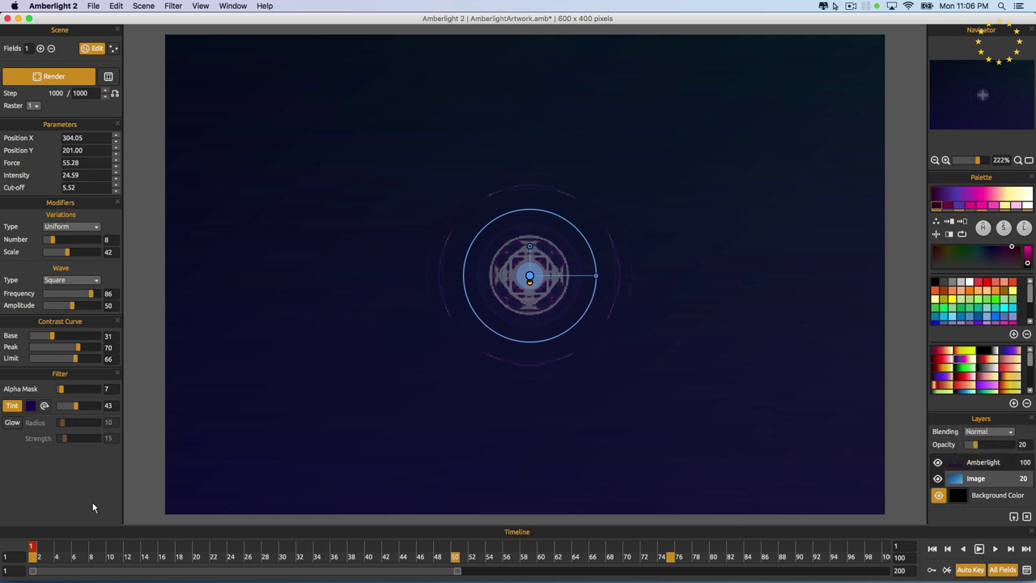
# Step: Play the animation from frame 1 over the dimmed background, and scrub back from about frame 81 to frame 2
pyautogui.click(32, 551)
pyautogui.press('space')
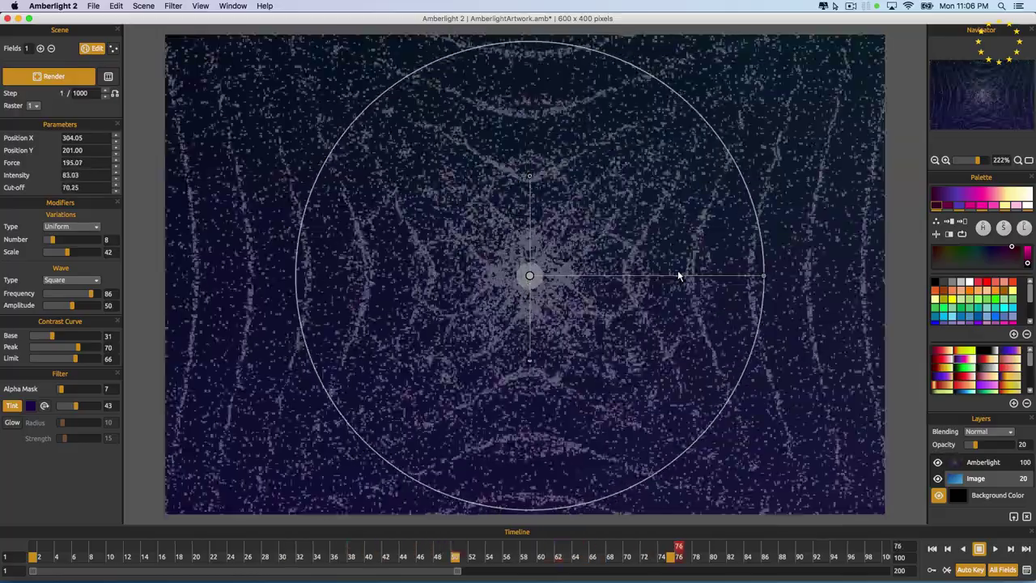
pyautogui.press('space')
pyautogui.click(725, 545)
pyautogui.moveTo(726, 544); pyautogui.dragTo(39, 544)
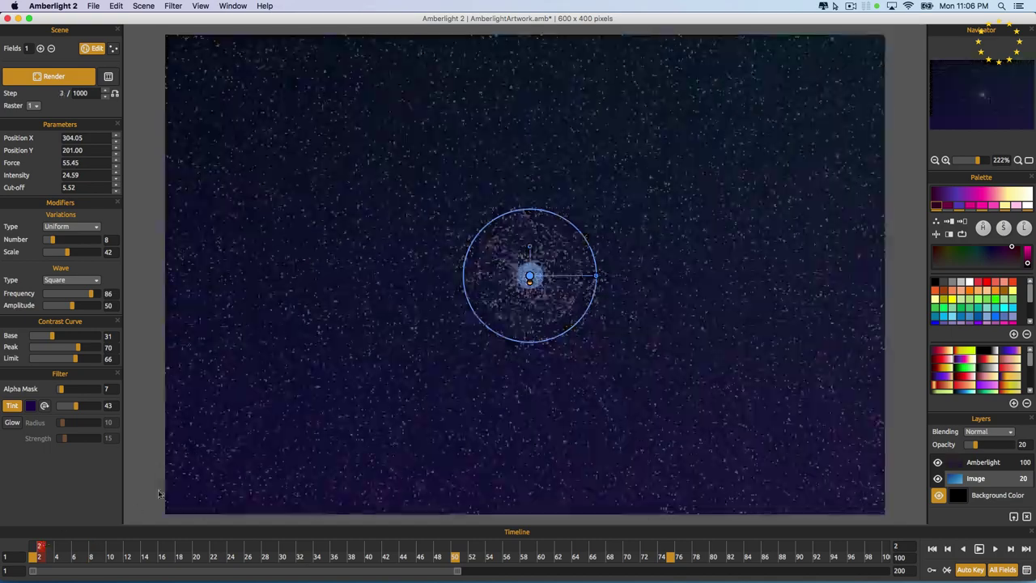
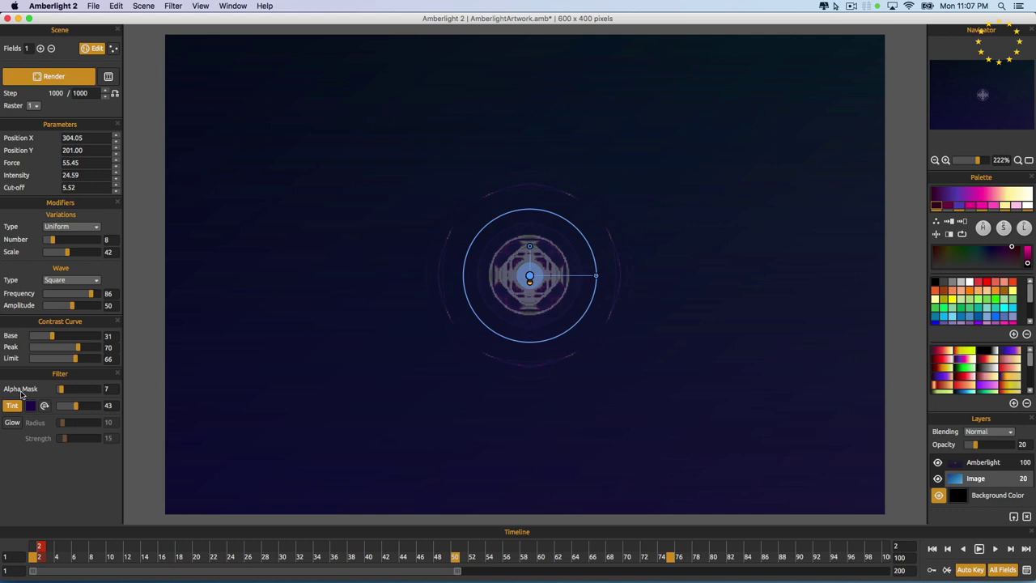
# Step: Deselect the centered field and open the Final Render settings, with myfirstanimationwithamberlight2 as the filename
pyautogui.click(235, 366)
pyautogui.click(116, 7)
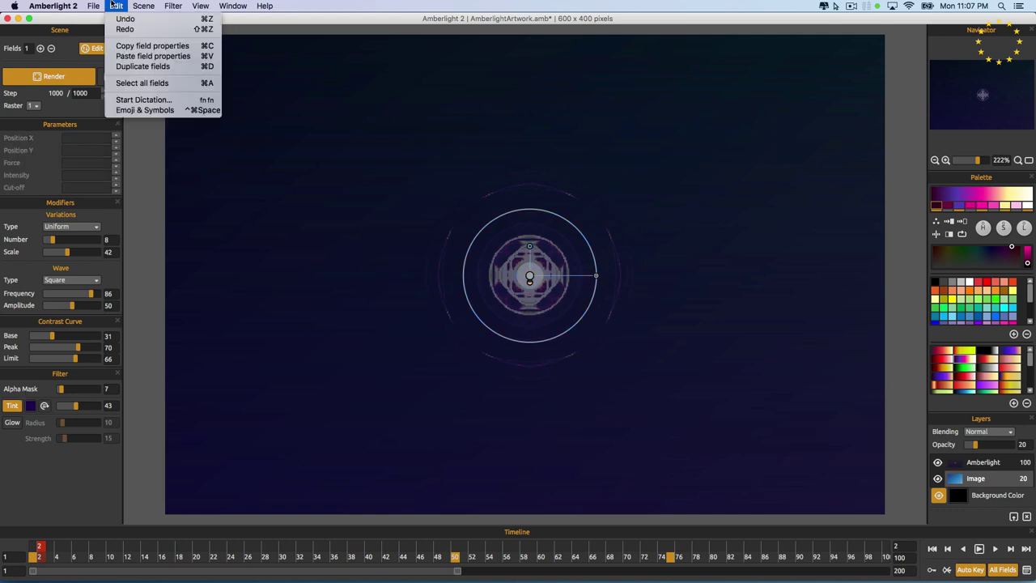
pyautogui.moveTo(94, 7)
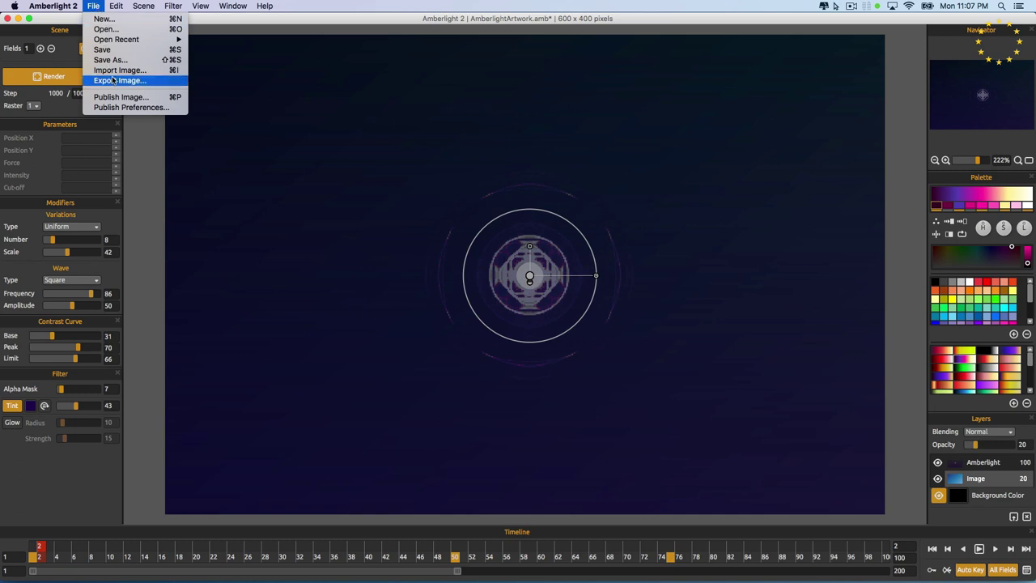
pyautogui.moveTo(139, 5)
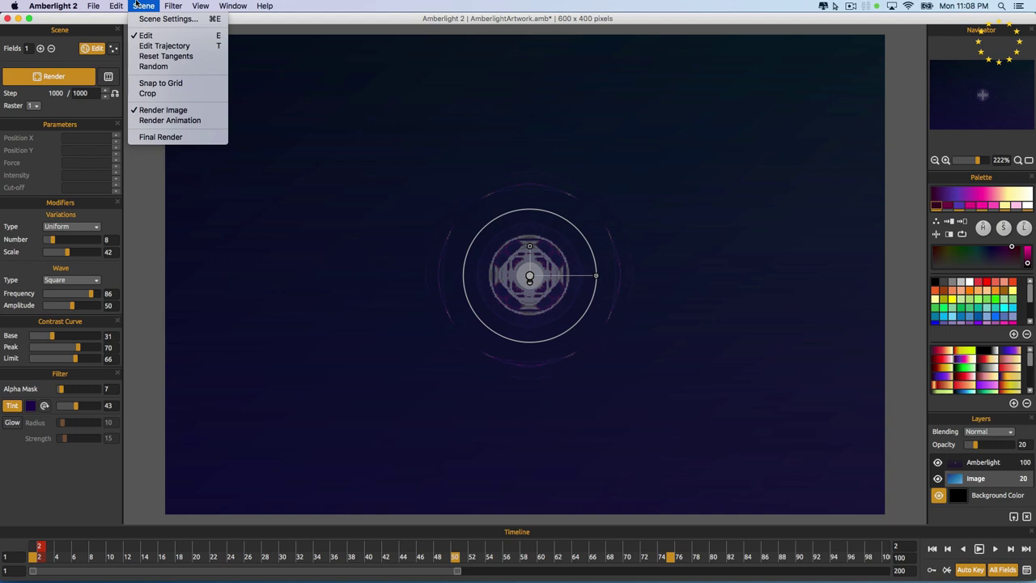
pyautogui.click(162, 137)
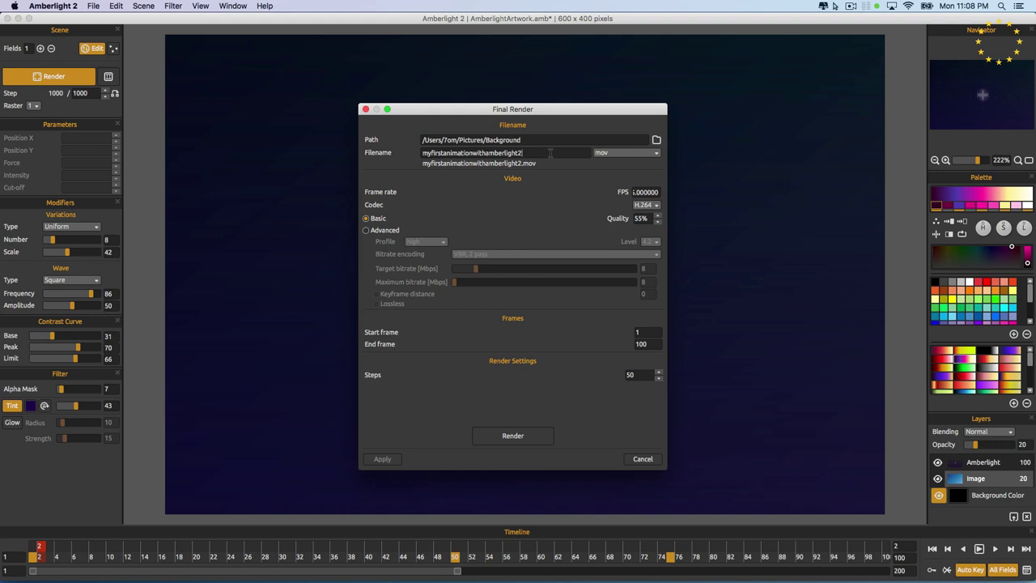
# Step: Keep the mov format and H.264 codec, start rendering the animation, and move the progress window over the upper middle of the canvas
pyautogui.click(611, 155)
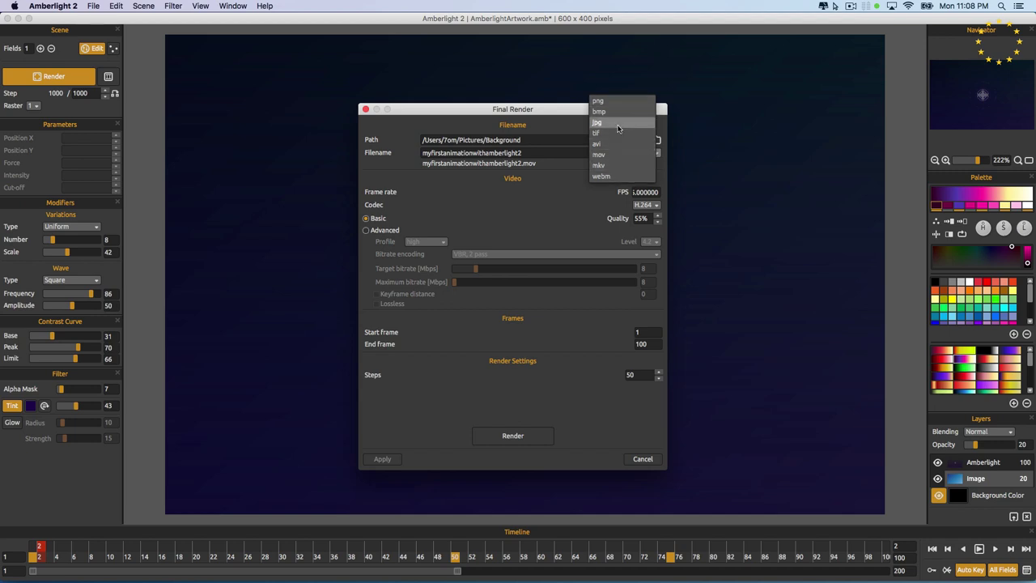
pyautogui.click(591, 240)
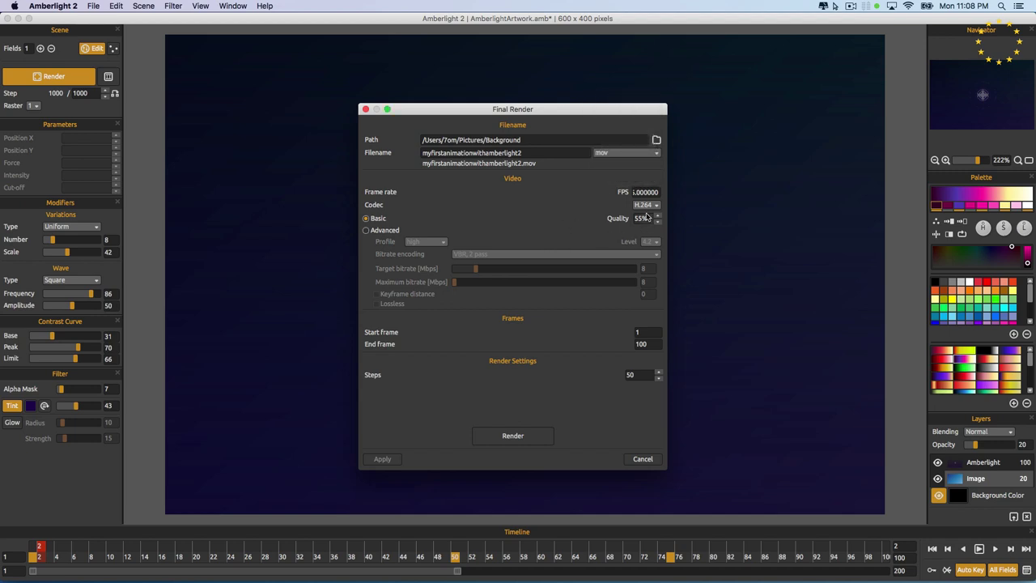
pyautogui.click(647, 206)
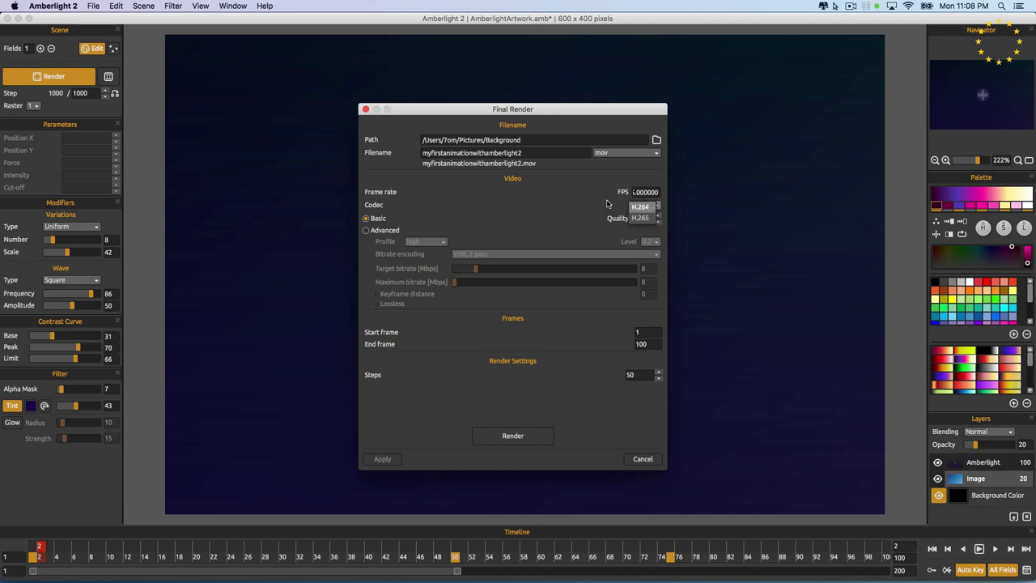
pyautogui.click(607, 204)
pyautogui.click(524, 445)
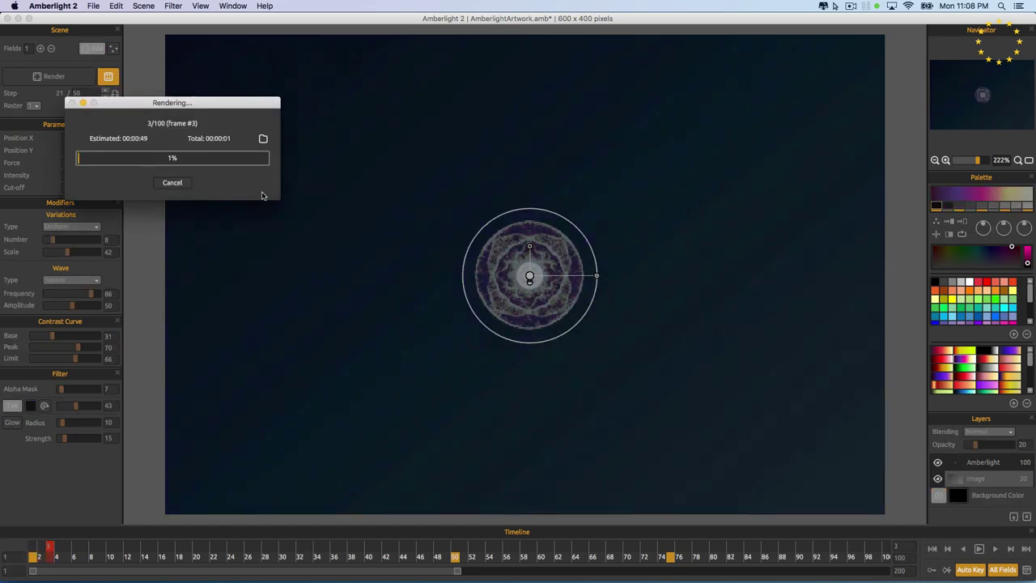
pyautogui.moveTo(188, 102); pyautogui.dragTo(536, 87)
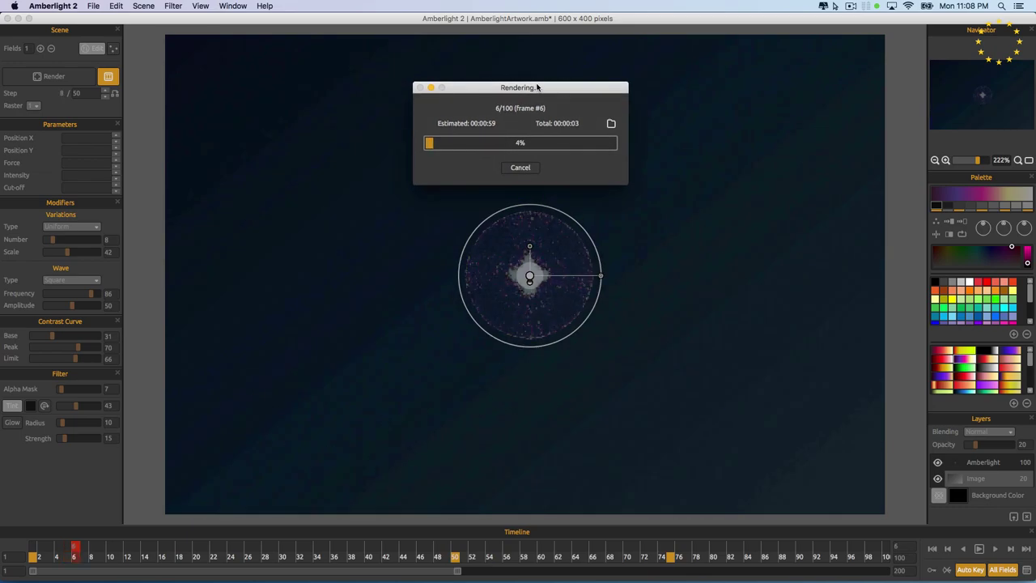